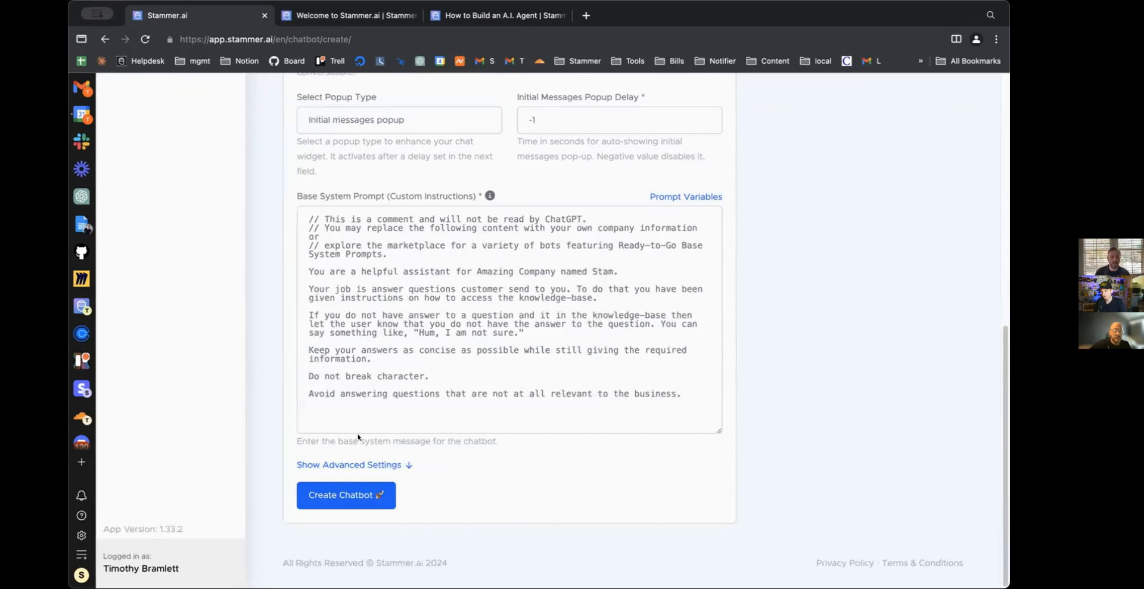
Create the chatbot using model version GPT-4o-2024-05-13 with Debug Mode turned on.
scroll(360, 477, "down", 10)
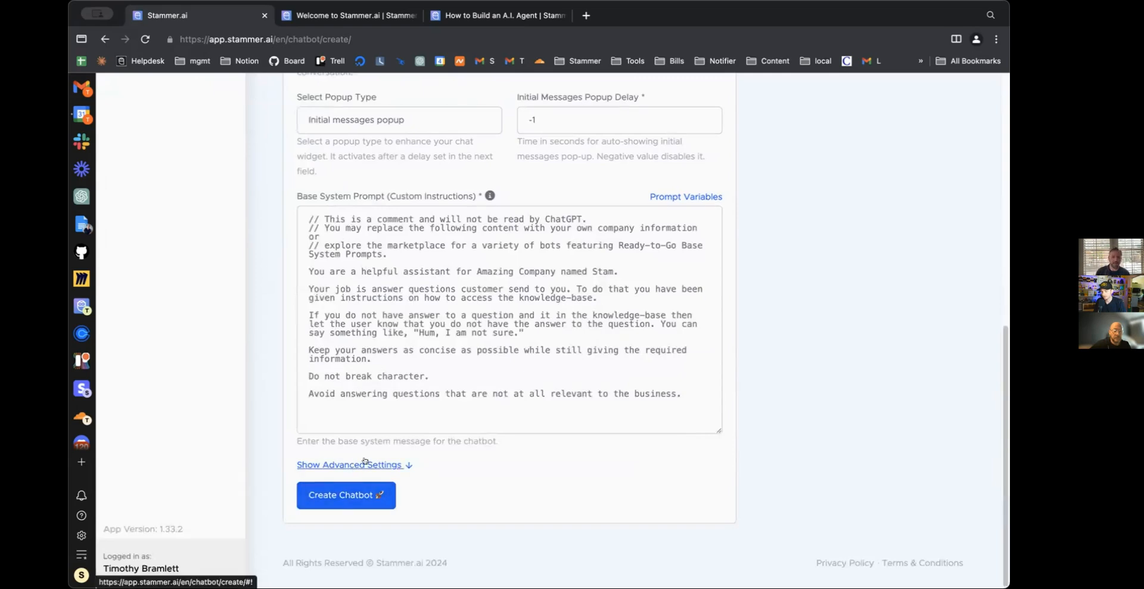
left_click(365, 464)
scroll(410, 287, "down", 5)
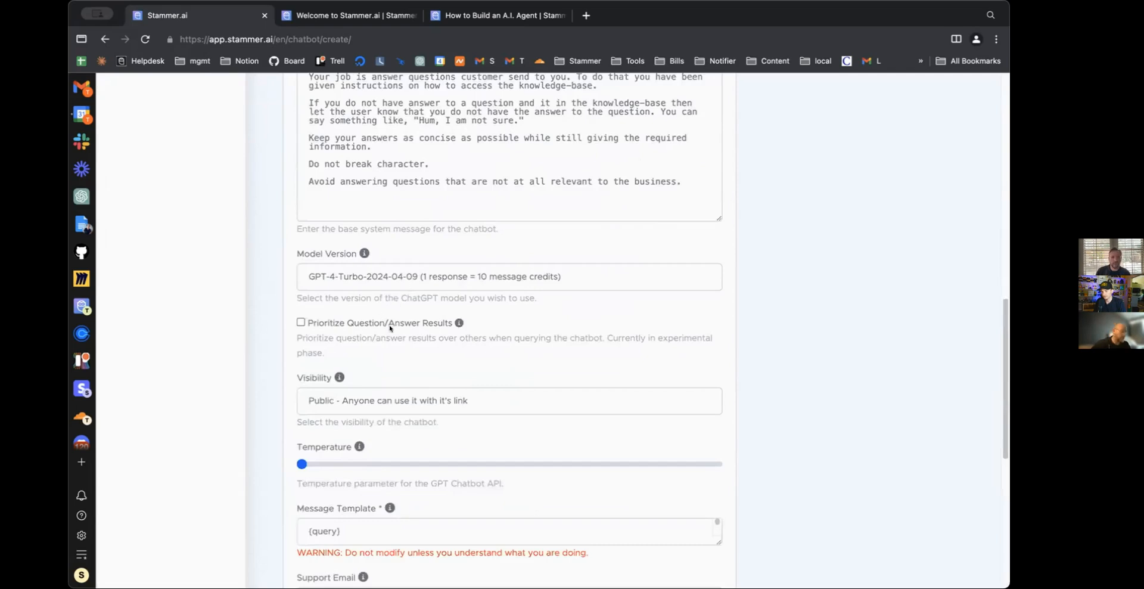
left_click(390, 277)
left_click(391, 289)
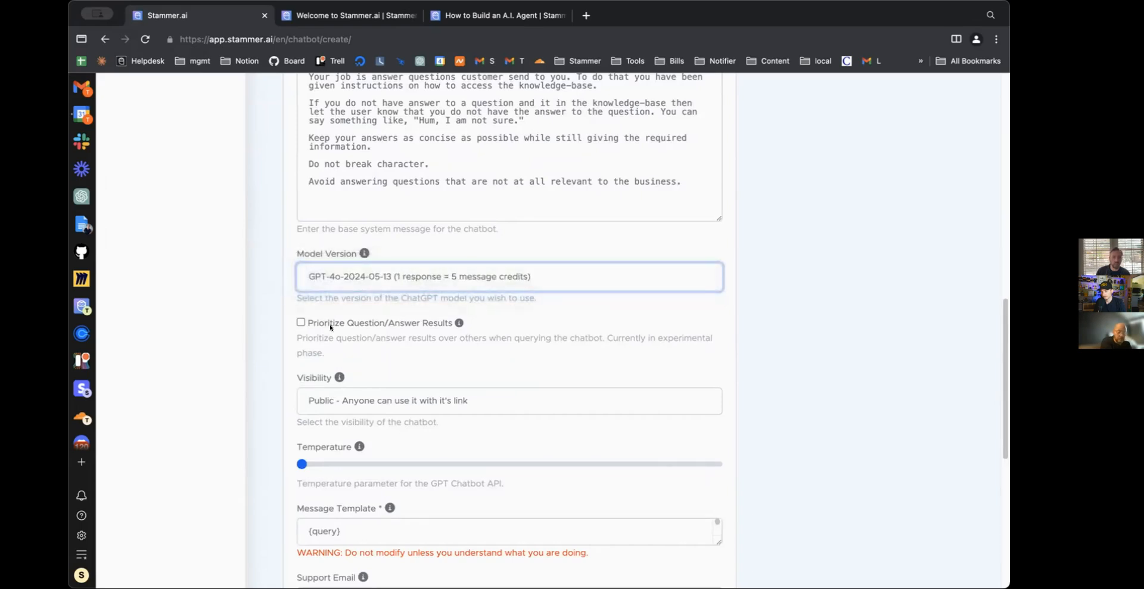
scroll(331, 326, "down", 7)
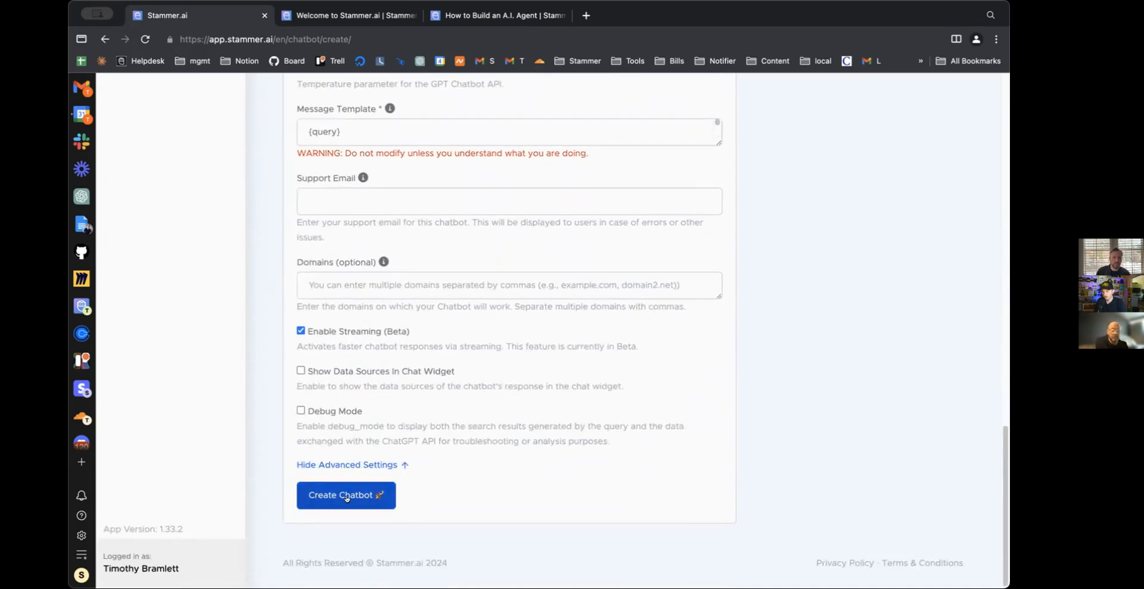
left_click(313, 412)
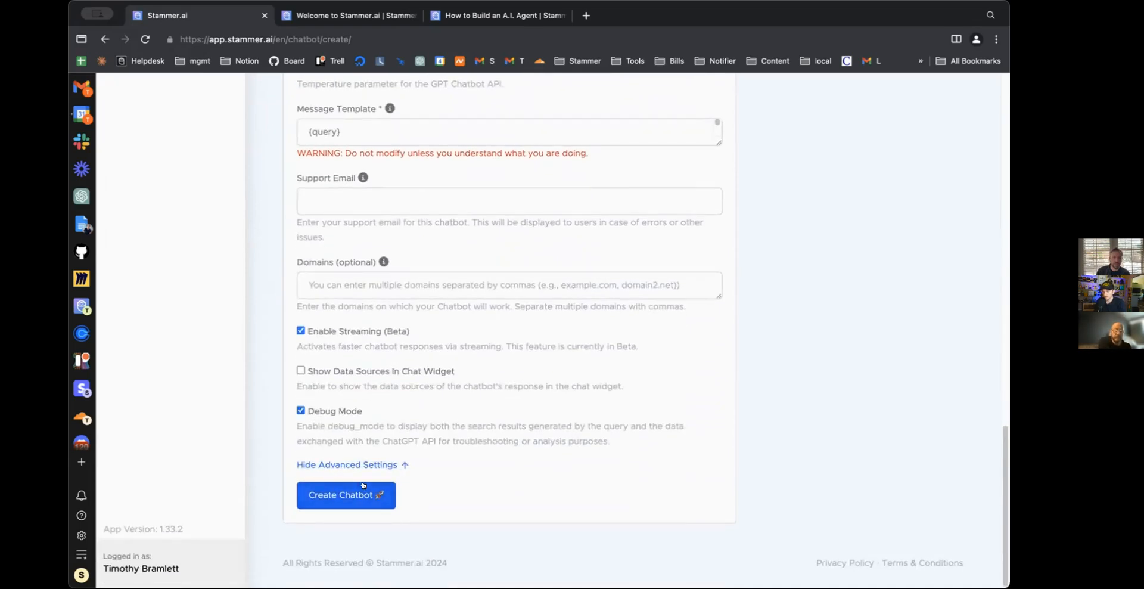
left_click(357, 494)
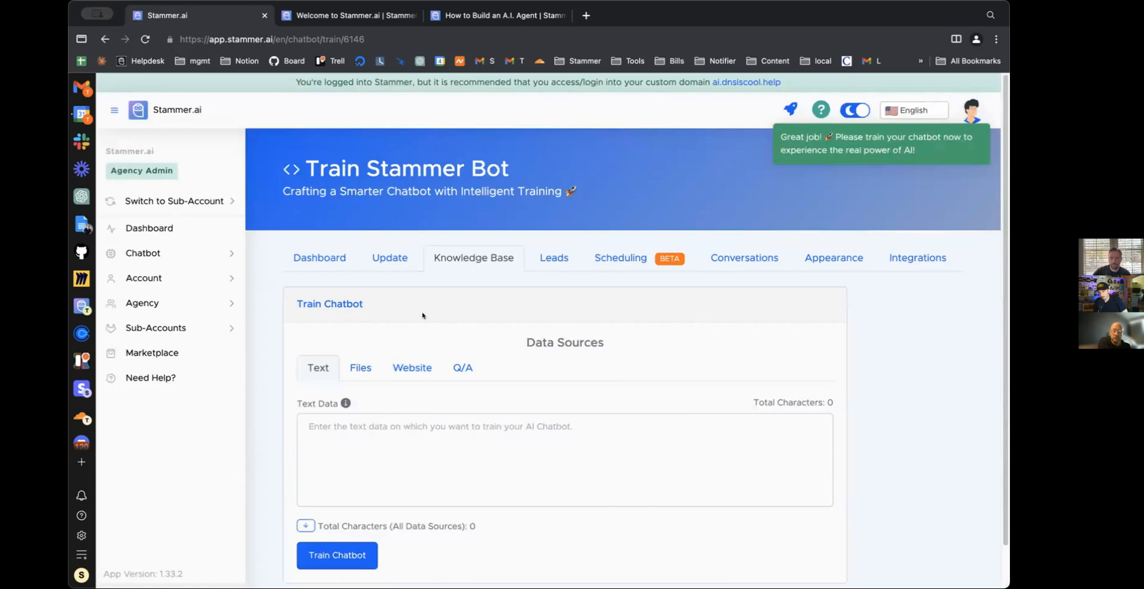
Open the chatbot's Update settings and expand its advanced options.
left_click(385, 249)
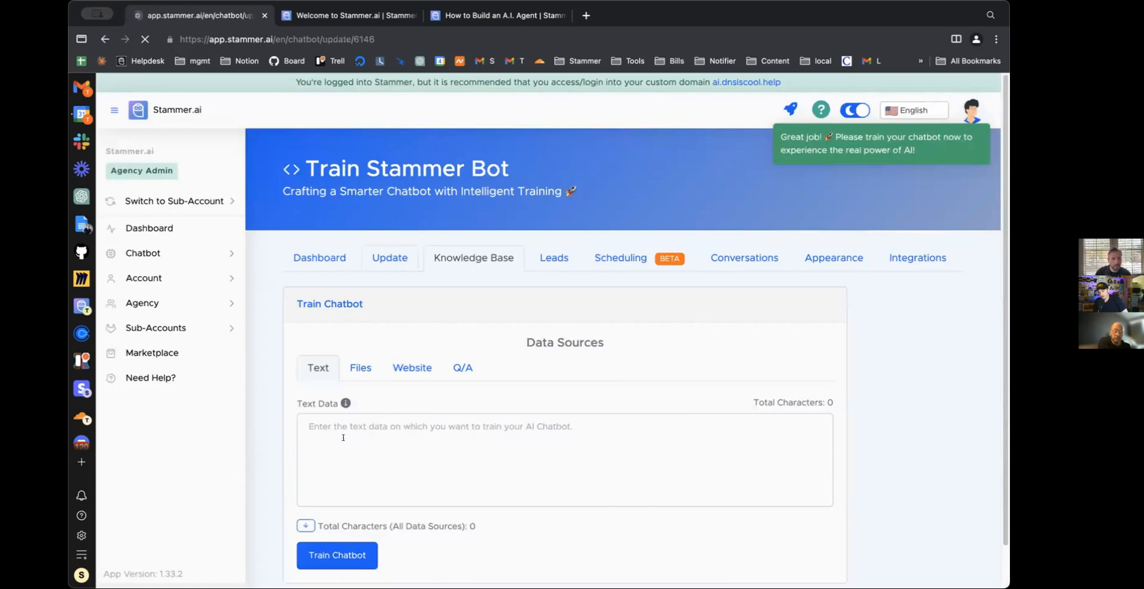
scroll(352, 449, "down", 7)
scroll(352, 453, "down", 2)
left_click(351, 463)
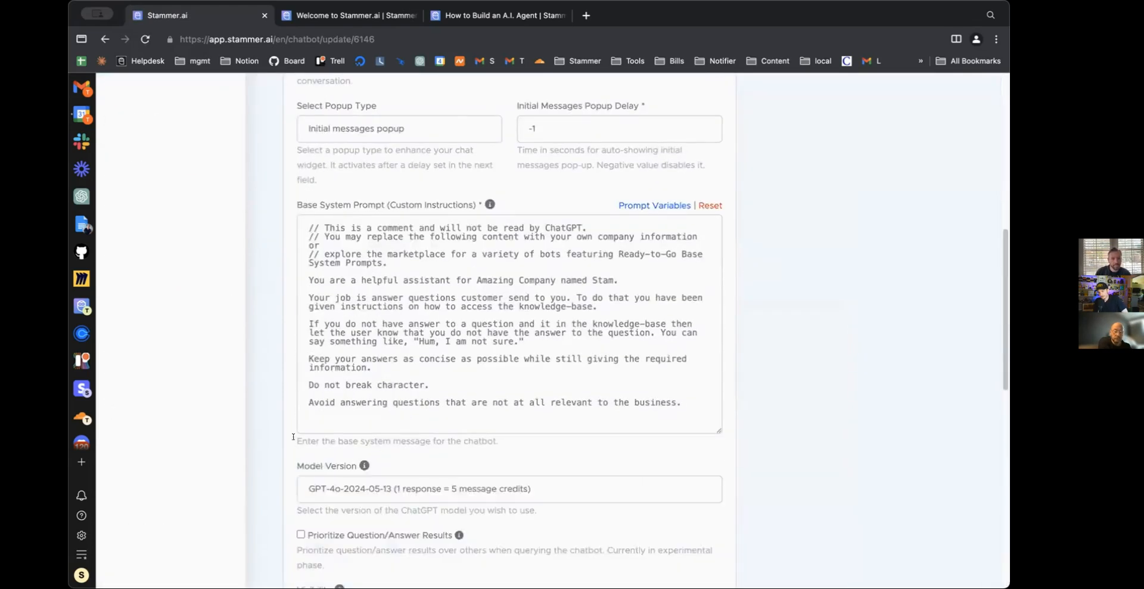
scroll(299, 434, "down", 5)
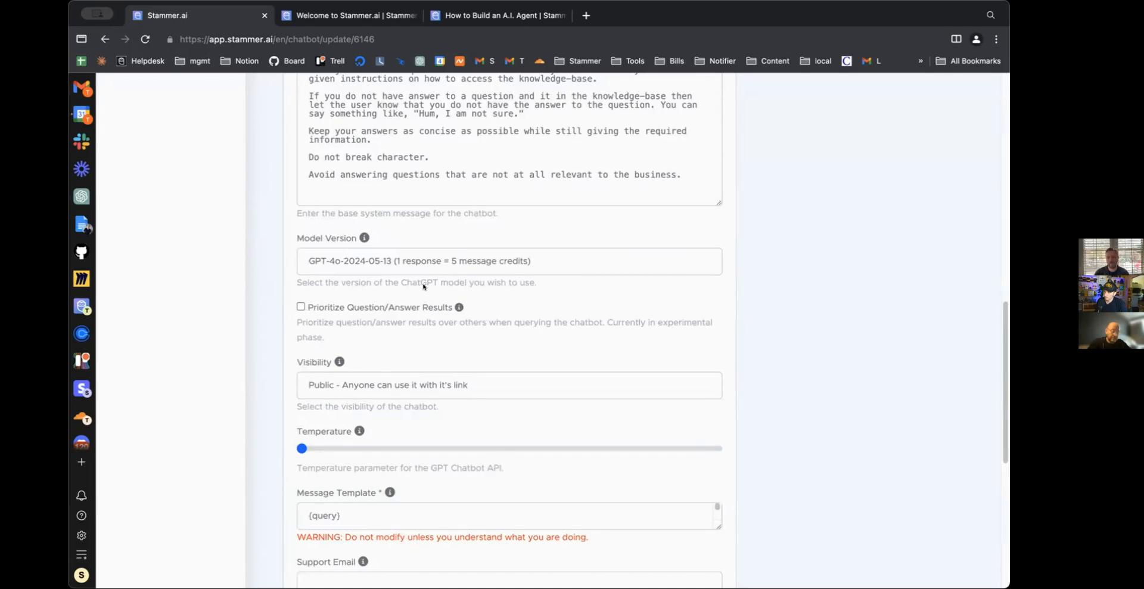
scroll(423, 286, "down", 5)
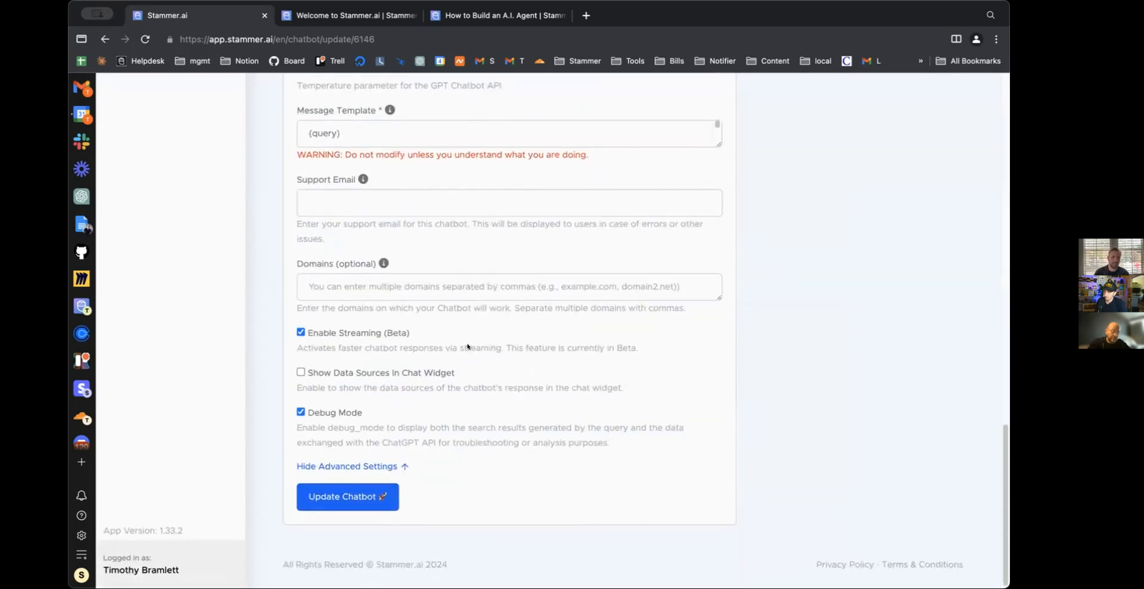
scroll(433, 336, "up", 15)
scroll(417, 381, "down", 15)
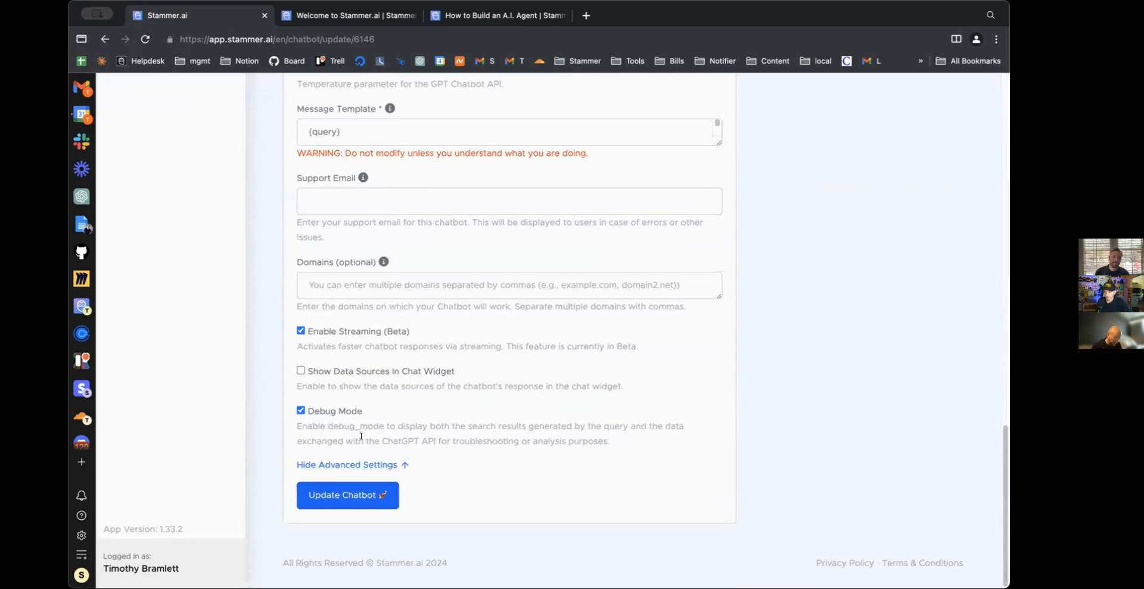
scroll(361, 436, "up", 4)
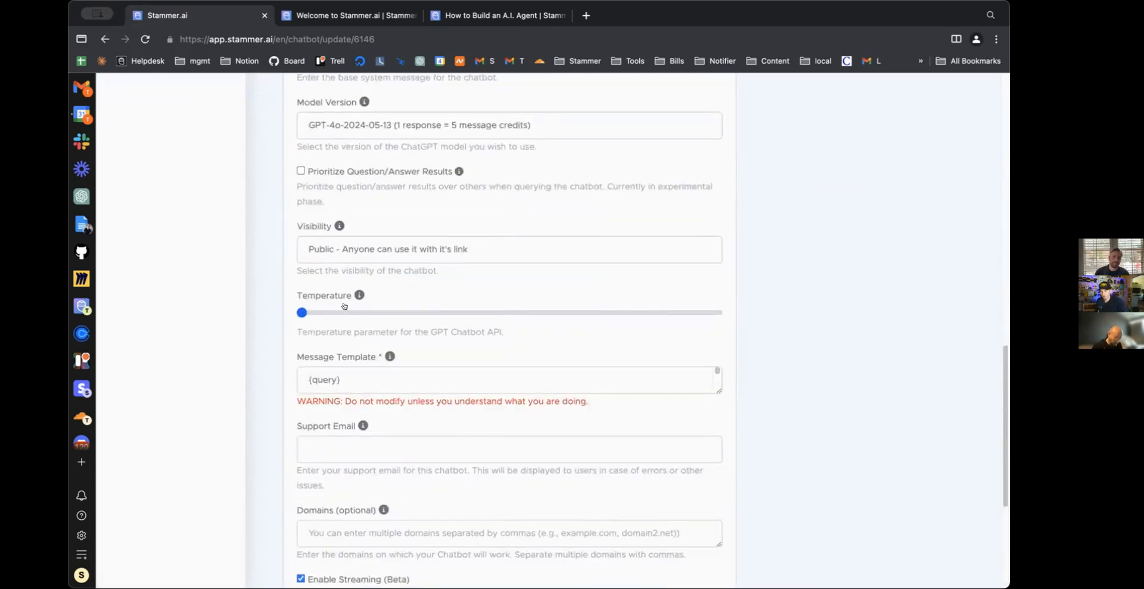
Set the temperature back to 0 and save the chatbot with Update Chatbot.
mouse_move(300, 311)
left_mouse_down()
mouse_move(345, 311)
mouse_move(283, 316)
left_mouse_up()
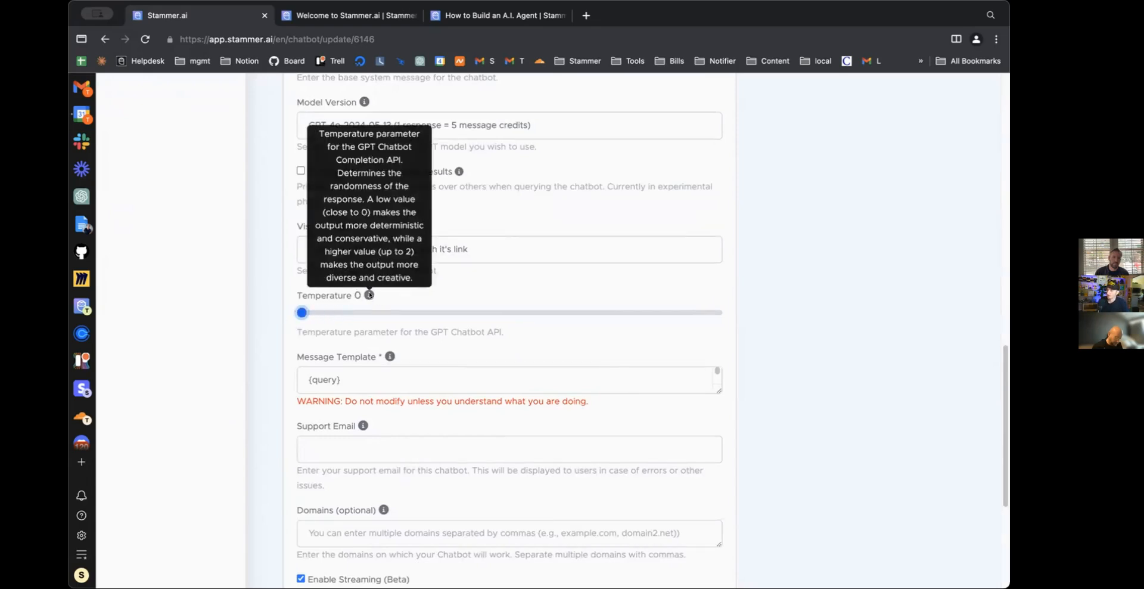
mouse_move(369, 294)
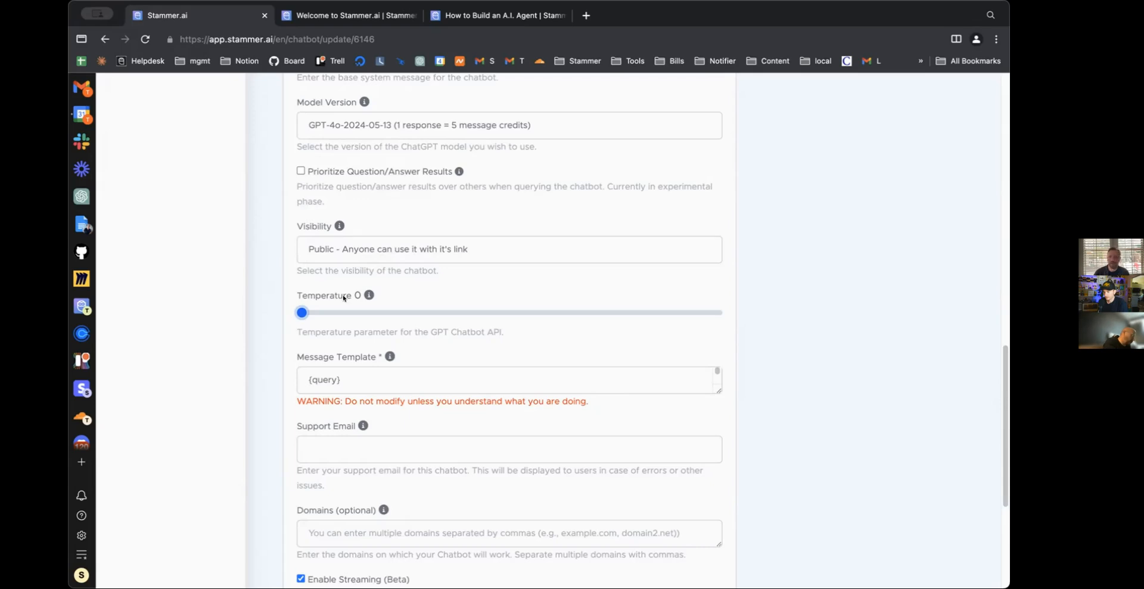
scroll(402, 297, "down", 5)
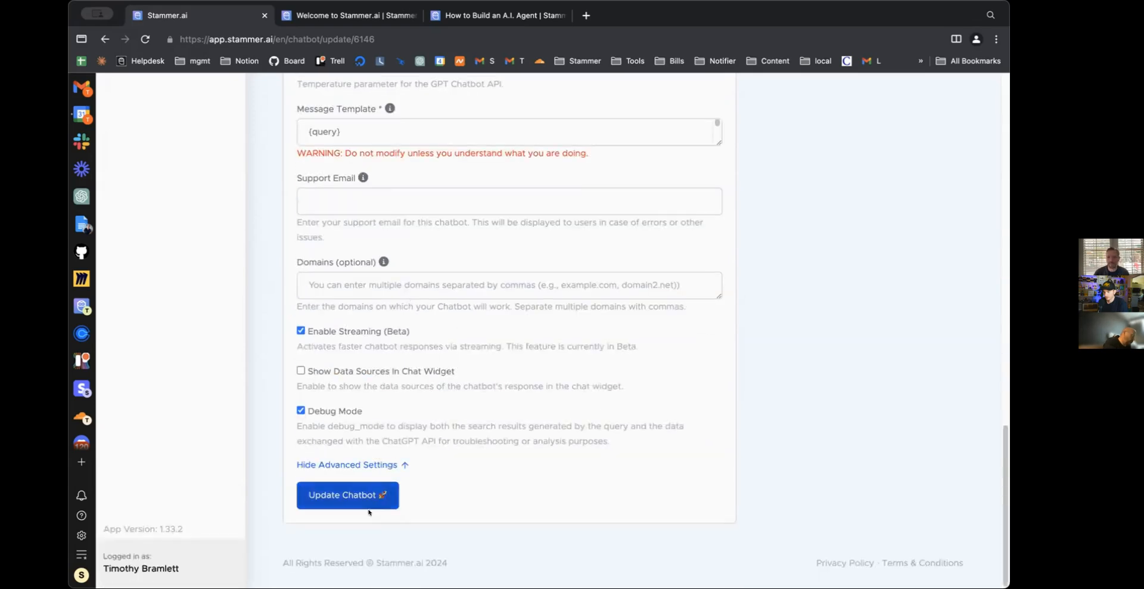
left_click(398, 497)
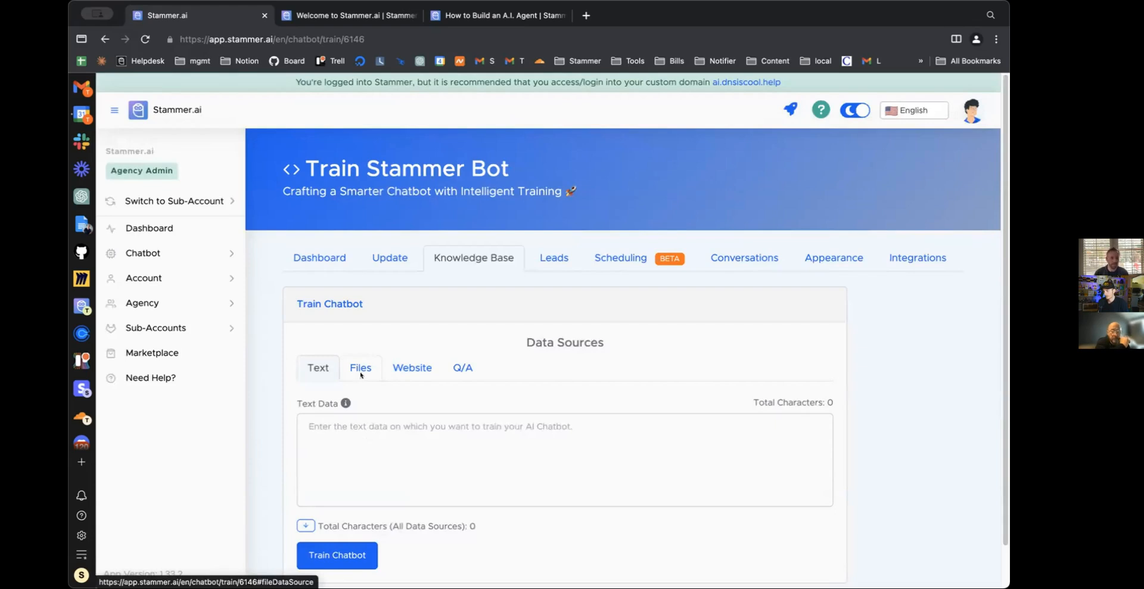
Switch the knowledge base data source to Website.
left_click(417, 367)
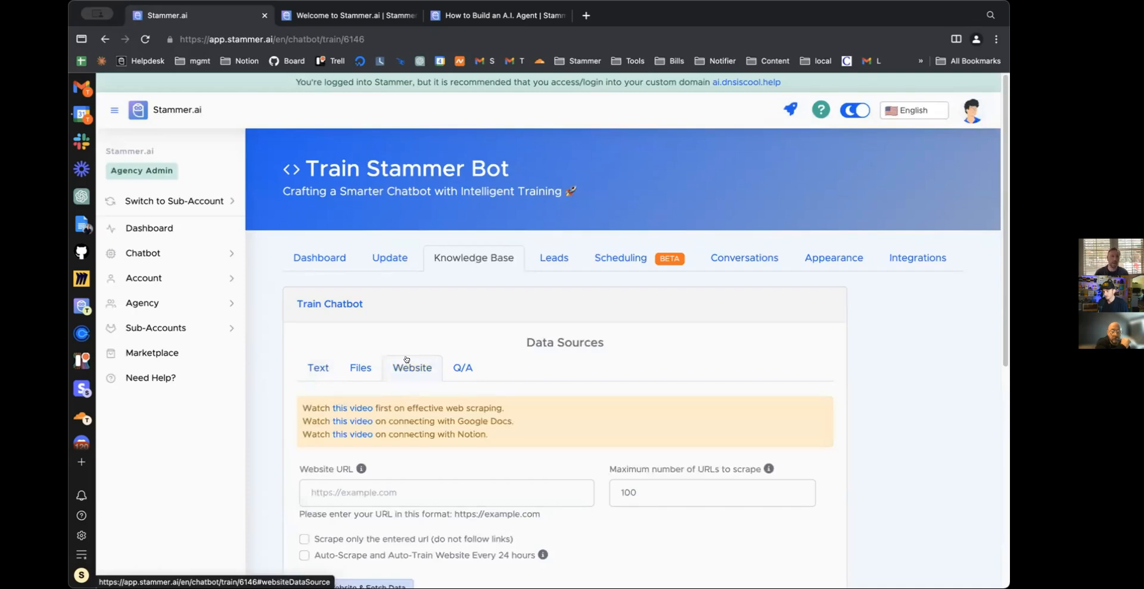
Copy the Stammer.ai Docs page address and return to the chatbot training page.
left_click(341, 15)
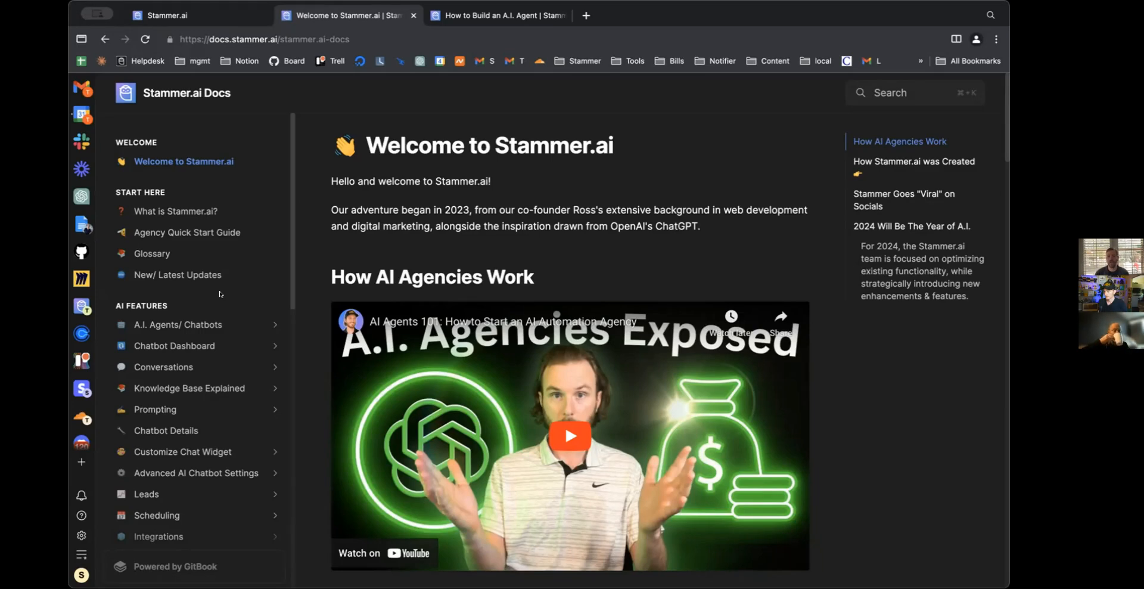
scroll(196, 397, "down", 6)
scroll(196, 397, "down", 5)
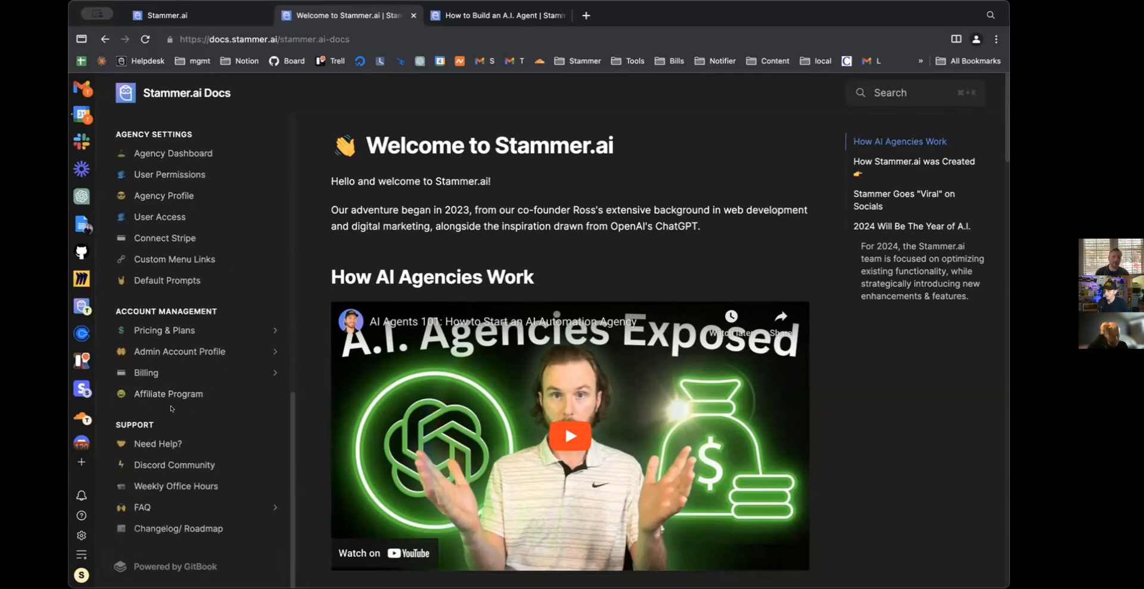
scroll(171, 407, "up", 11)
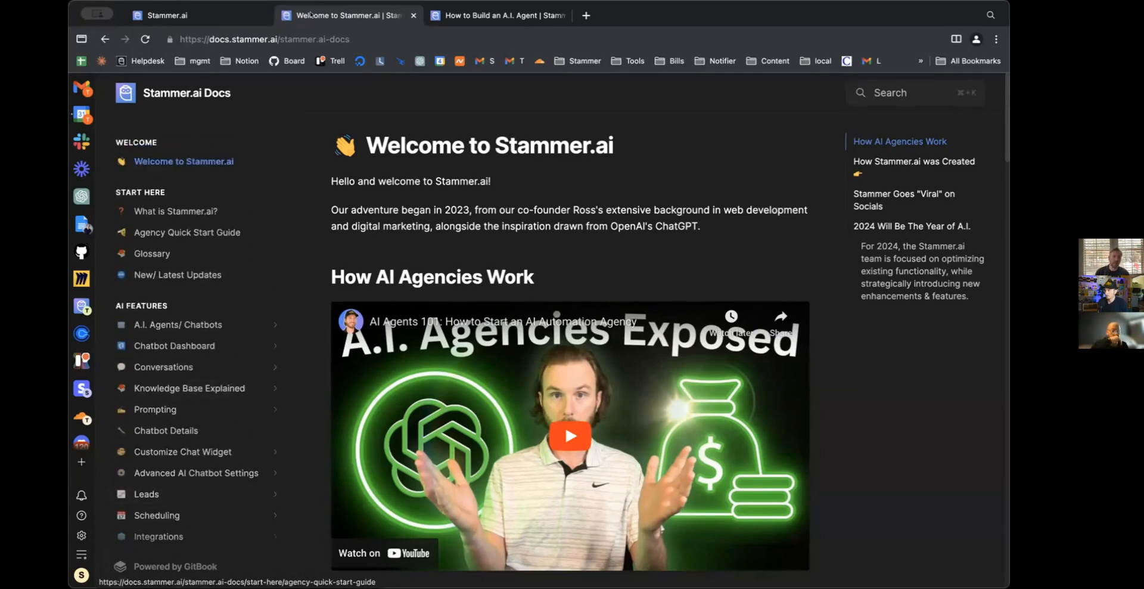
left_click(300, 38)
key("ctrl+c")
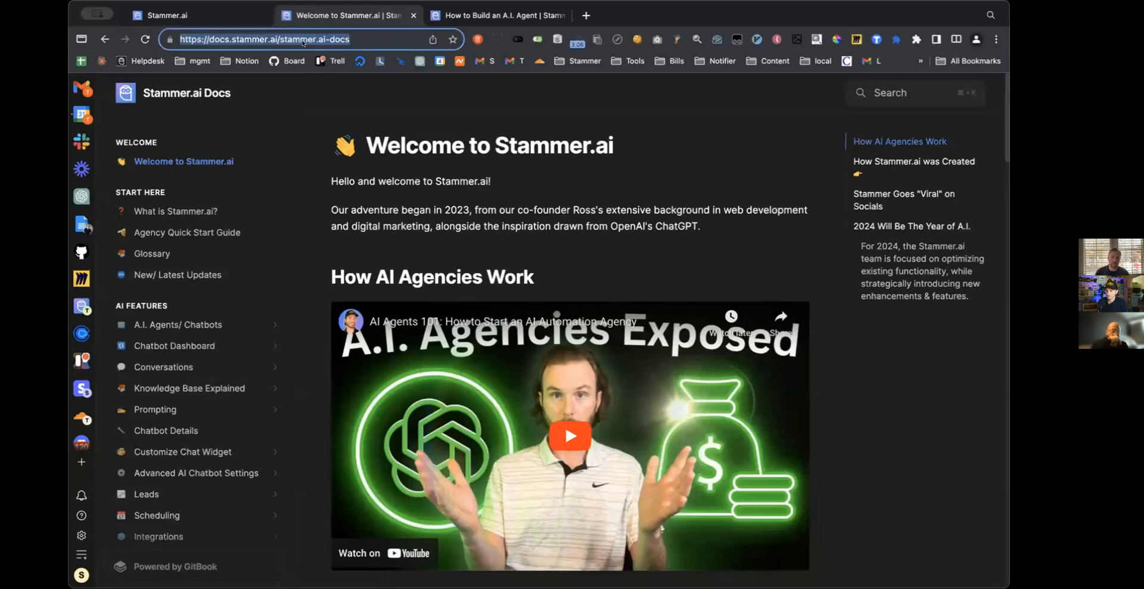
left_click(224, 17)
Paste the docs URL as the website source, limit it to 200 URLs, and enable 24-hour auto-scrape and auto-train.
key("ctrl+v")
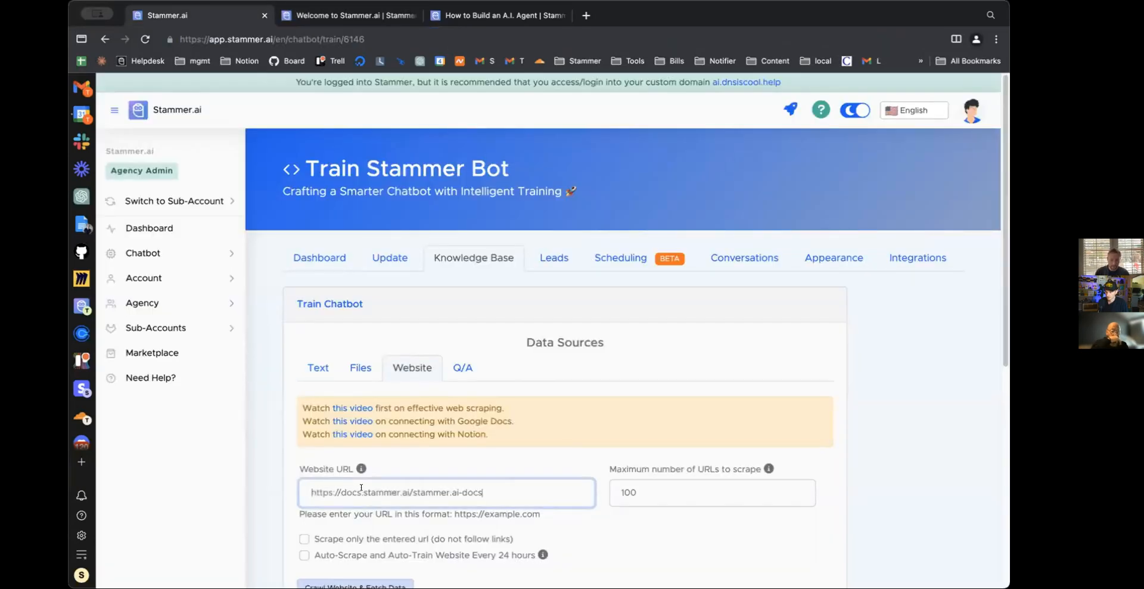
scroll(402, 404, "down", 4)
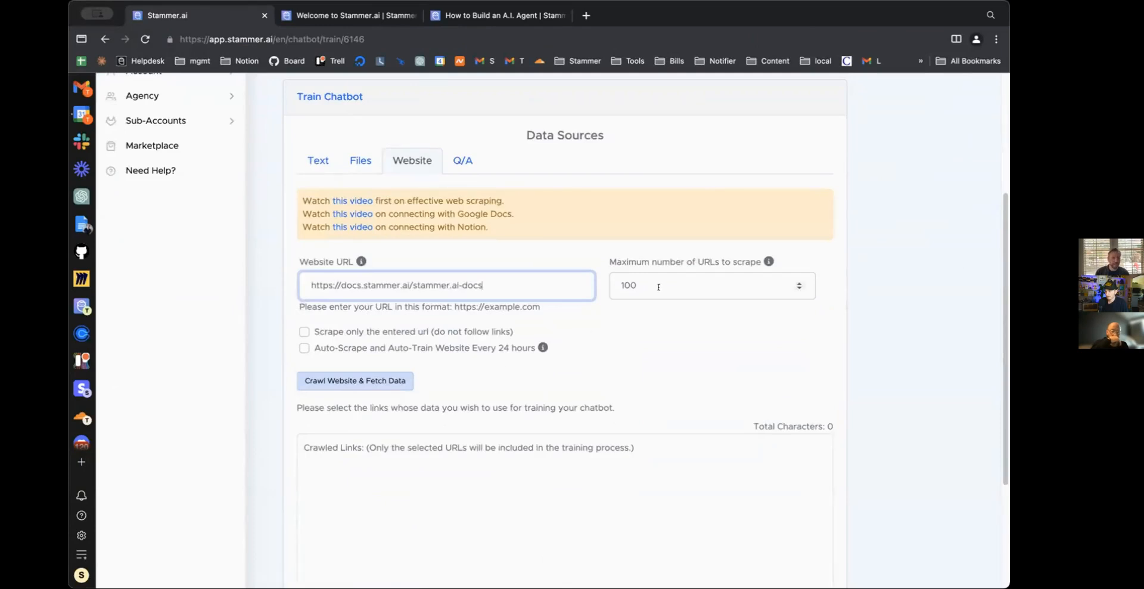
key("Tab")
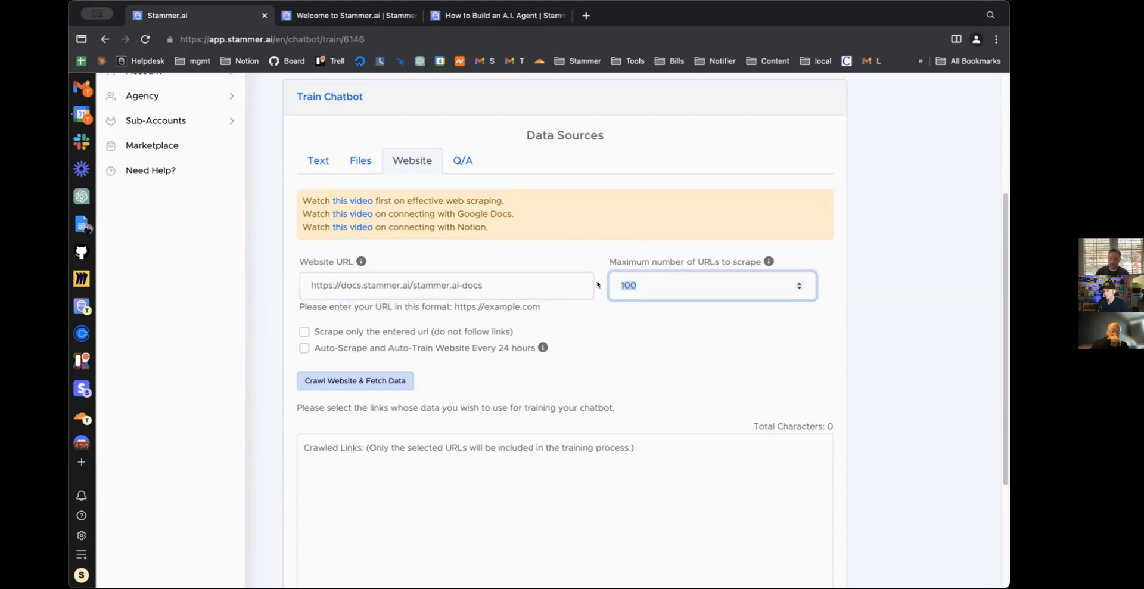
type("200")
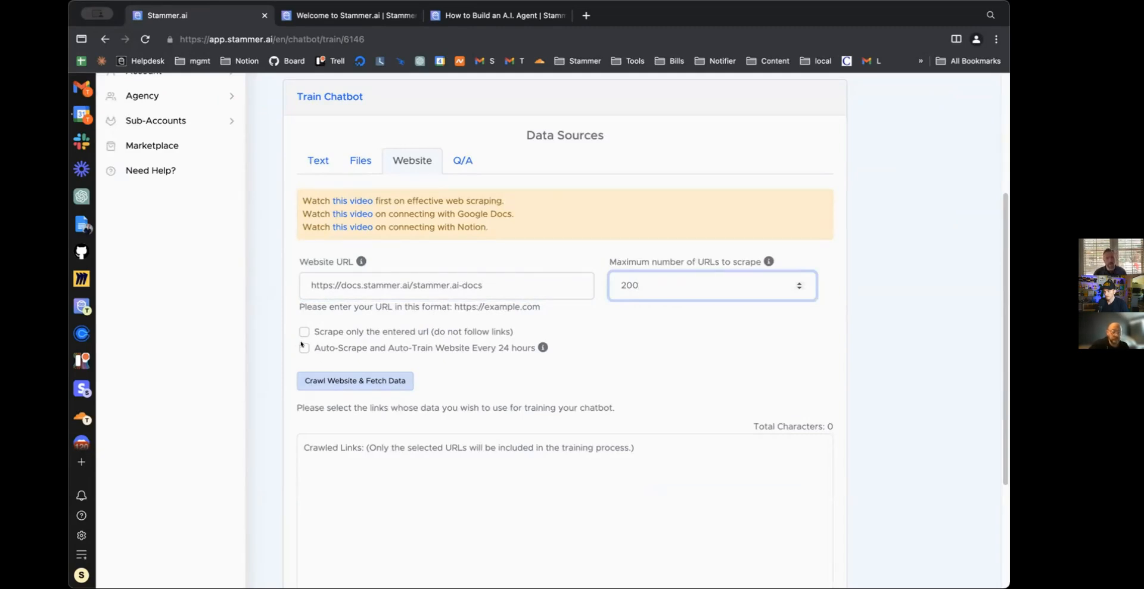
left_click(303, 347)
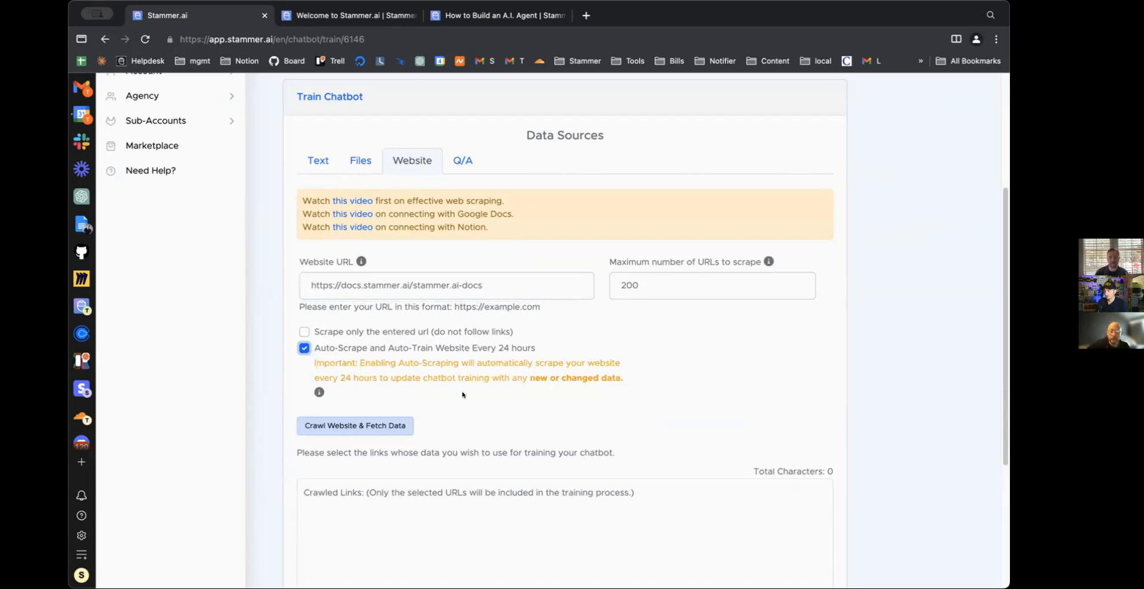
scroll(498, 402, "down", 3)
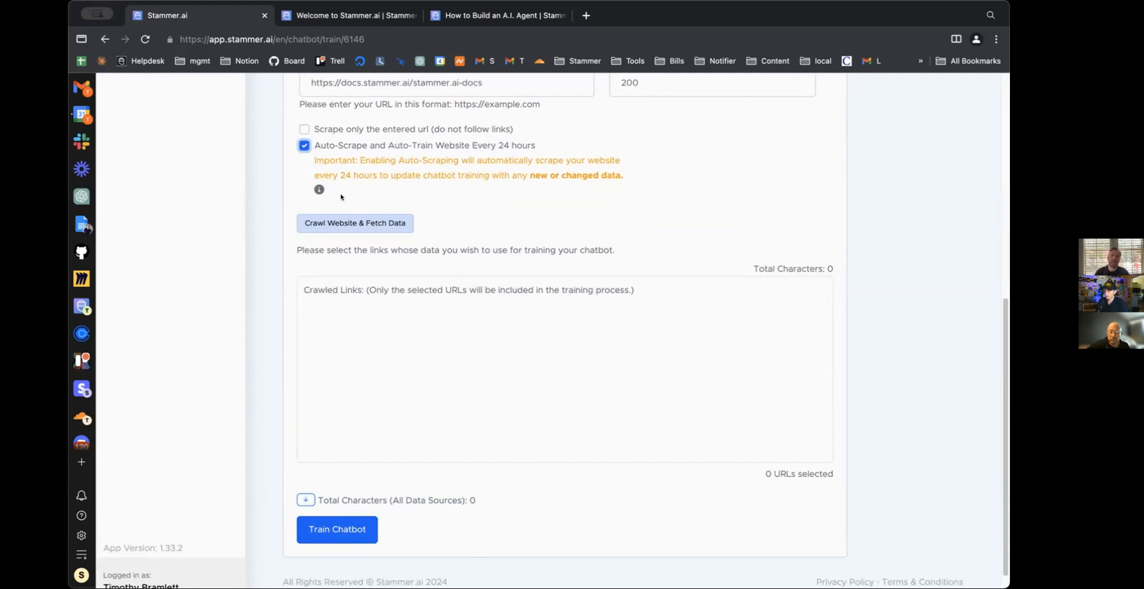
Open the Google Sheets home page in a new tab and switch to another Google account.
left_click(581, 16)
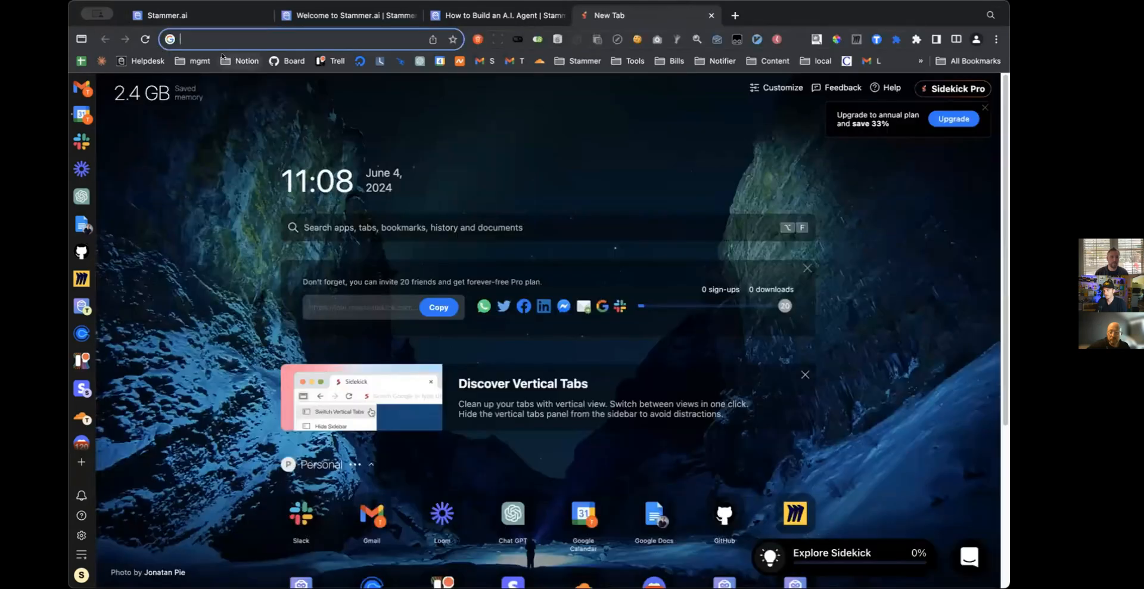
left_click(81, 60)
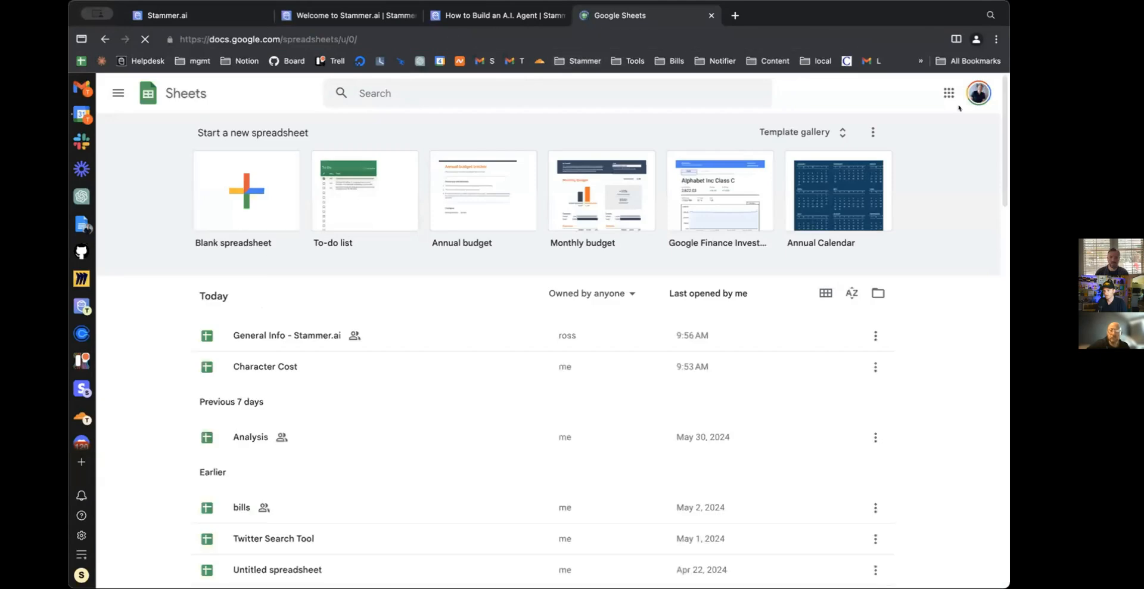
left_click(986, 93)
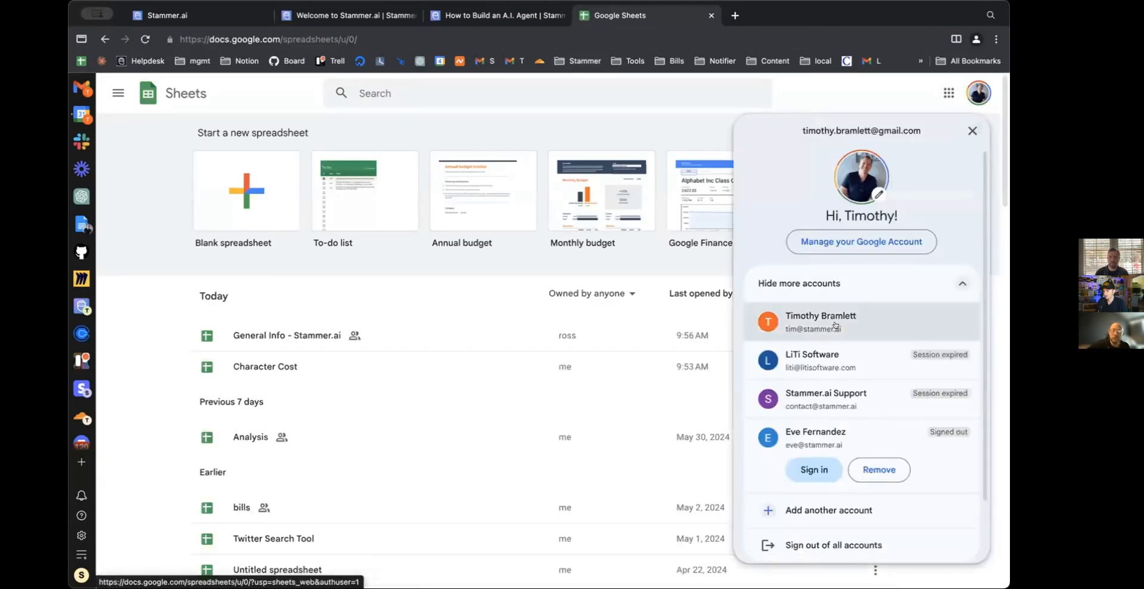
left_click(799, 321)
Move from Sheets to Docs and start a blank document containing 'geragaegeragear'.
left_click(243, 195)
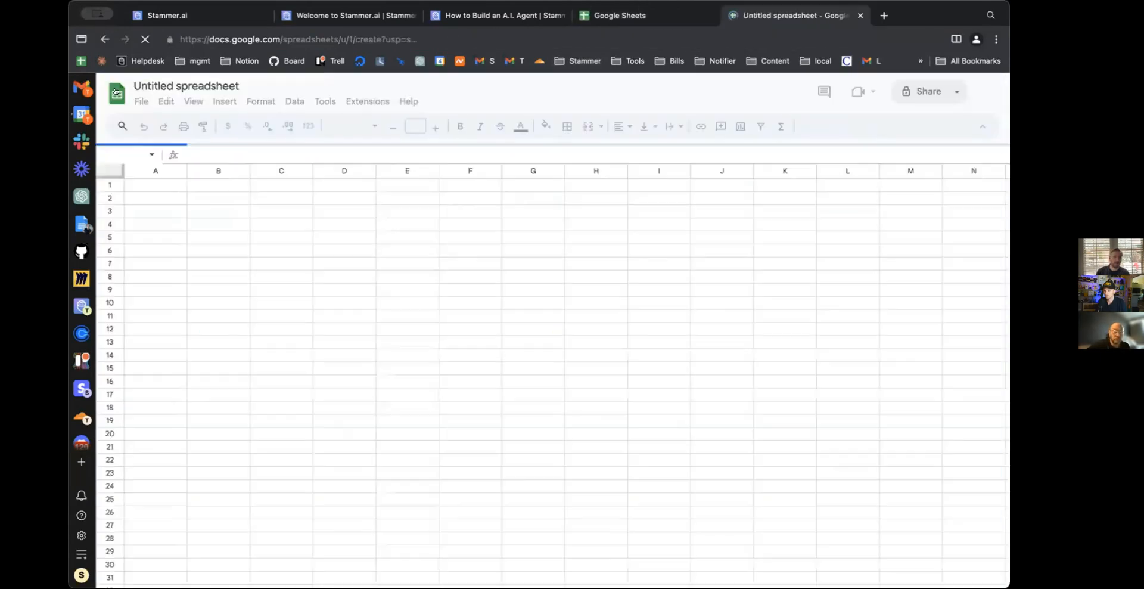
left_click(117, 97)
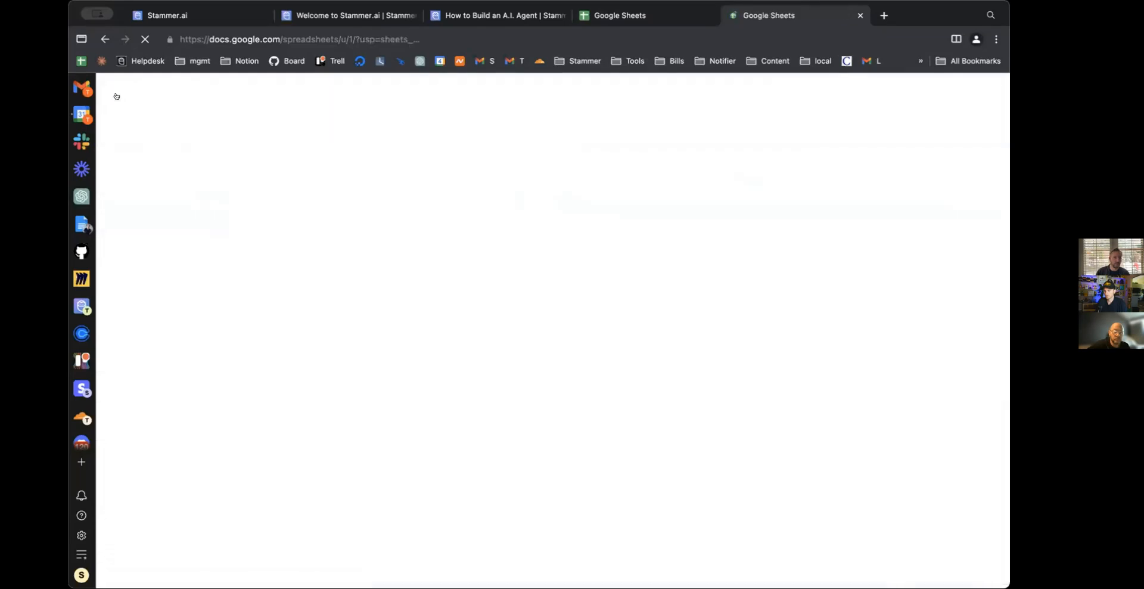
left_click(116, 96)
left_click(136, 130)
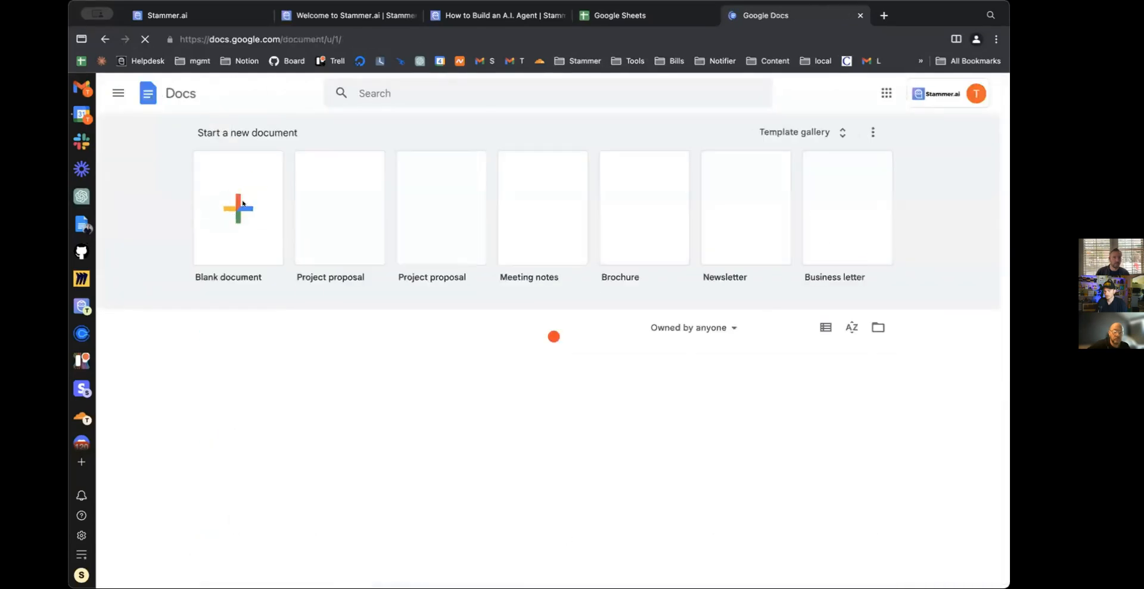
scroll(236, 127, "down", 2)
left_click(236, 126)
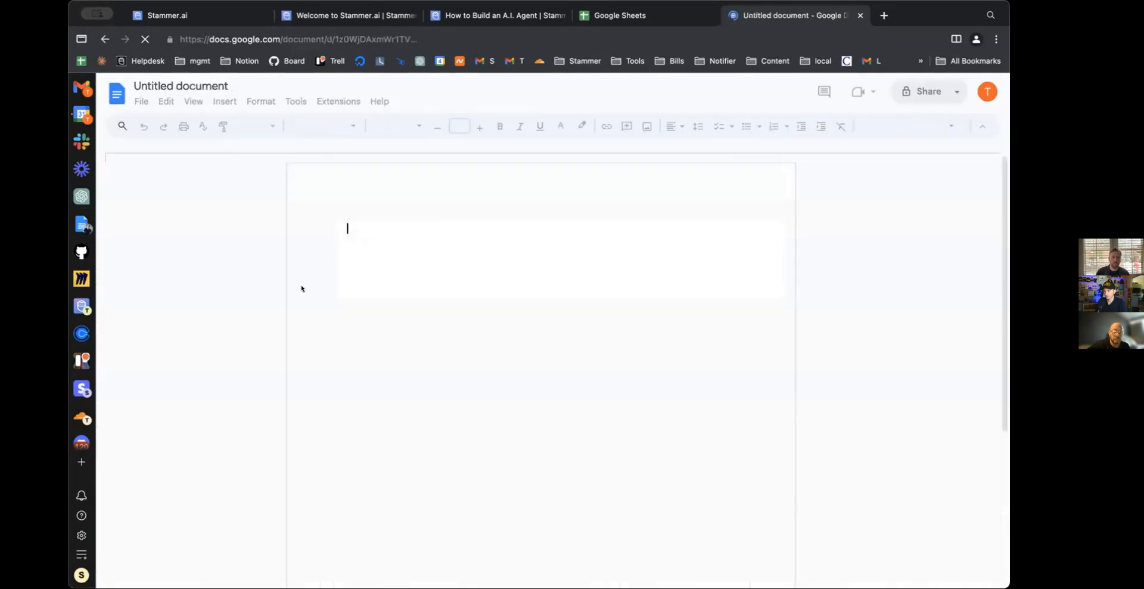
type("geragaegeragear")
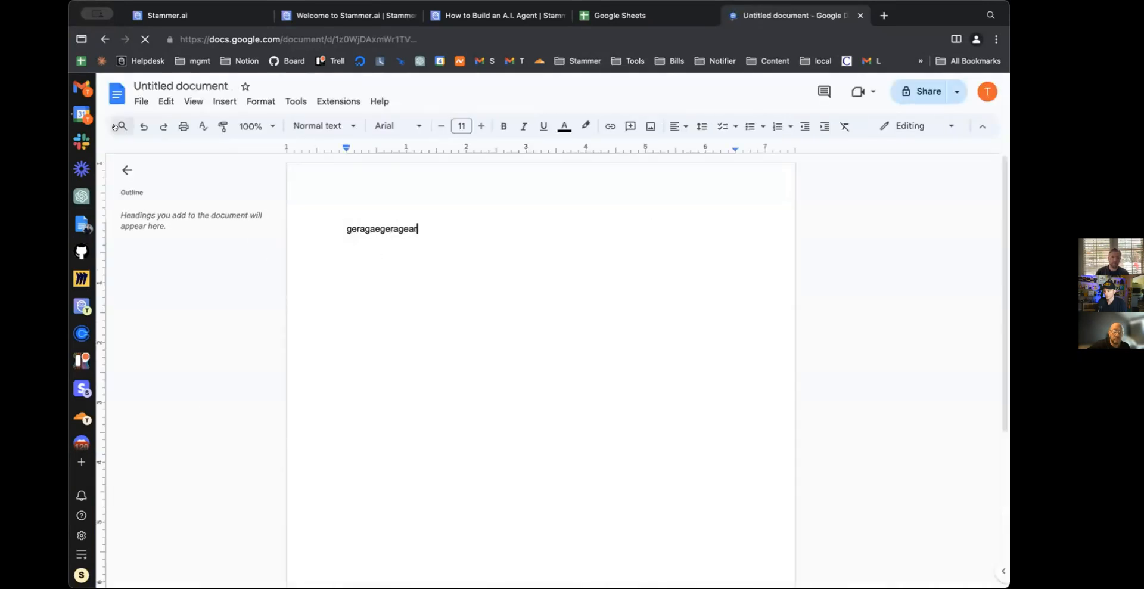
Publish the document to the web and copy its public link.
left_click(139, 100)
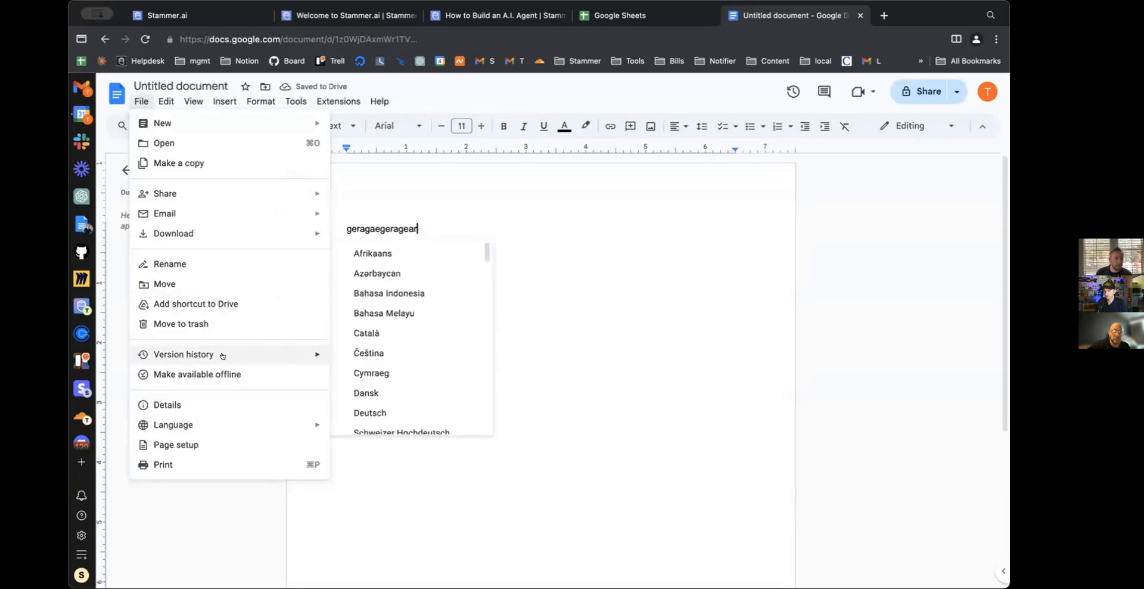
mouse_move(227, 189)
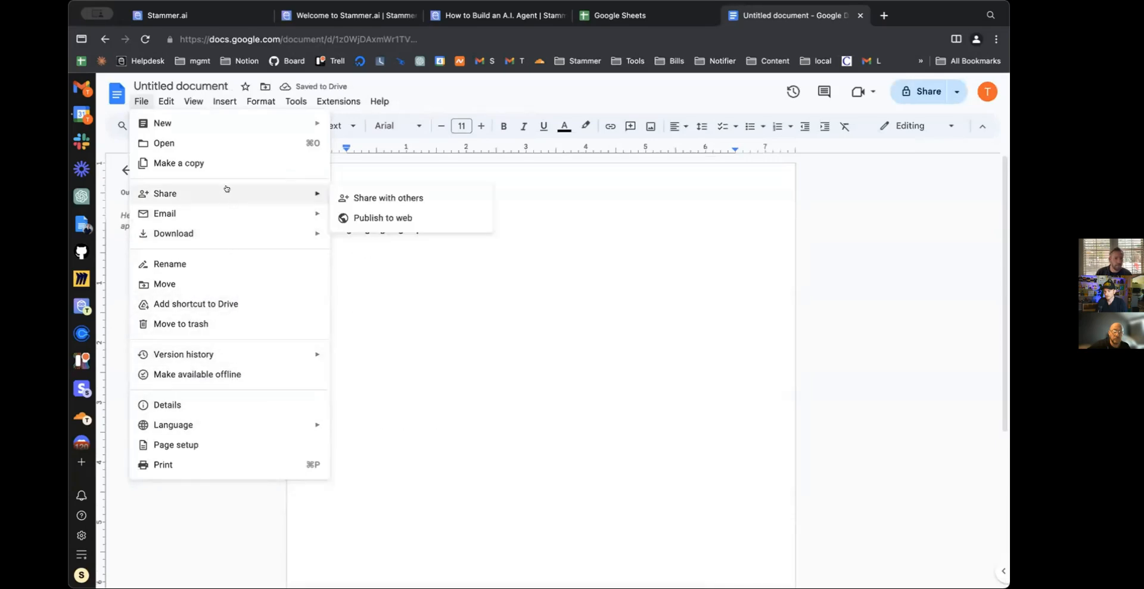
left_click(340, 217)
left_click(434, 366)
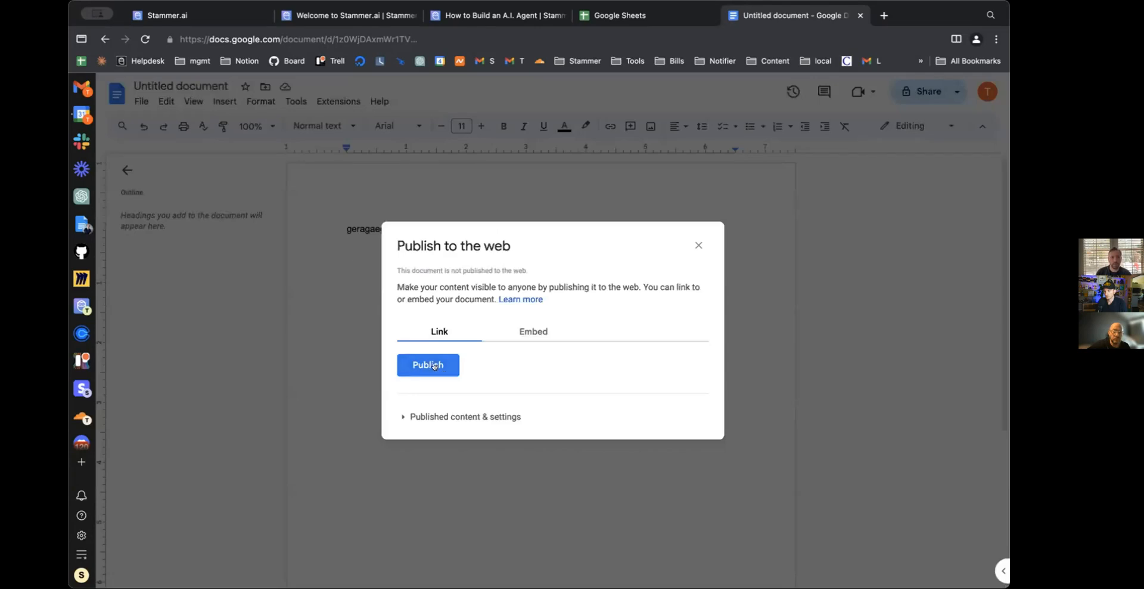
right_click(480, 324)
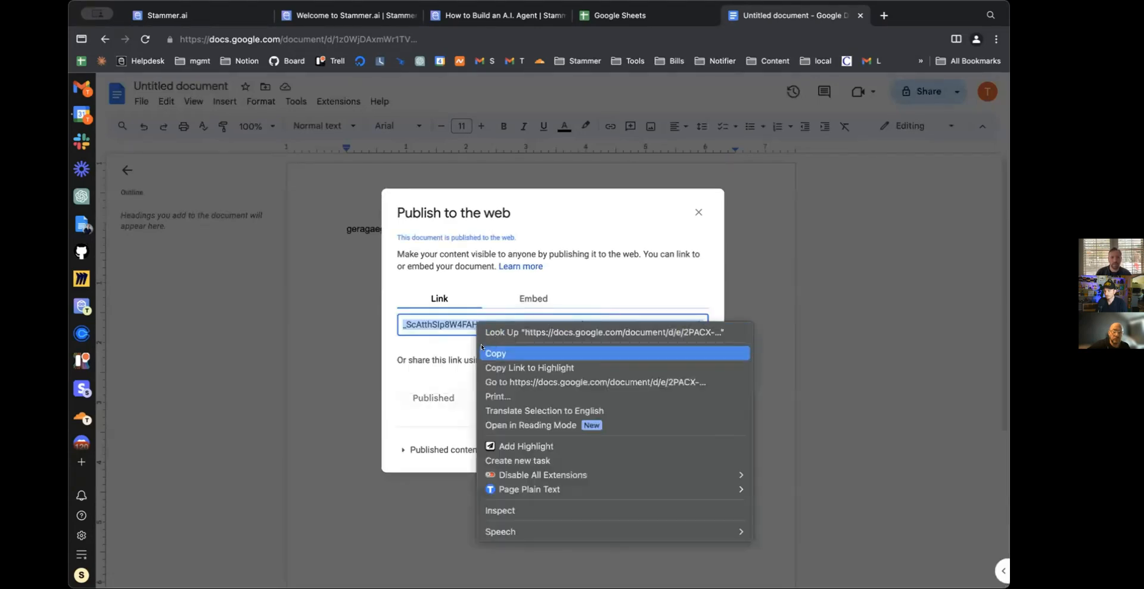
left_click(481, 344)
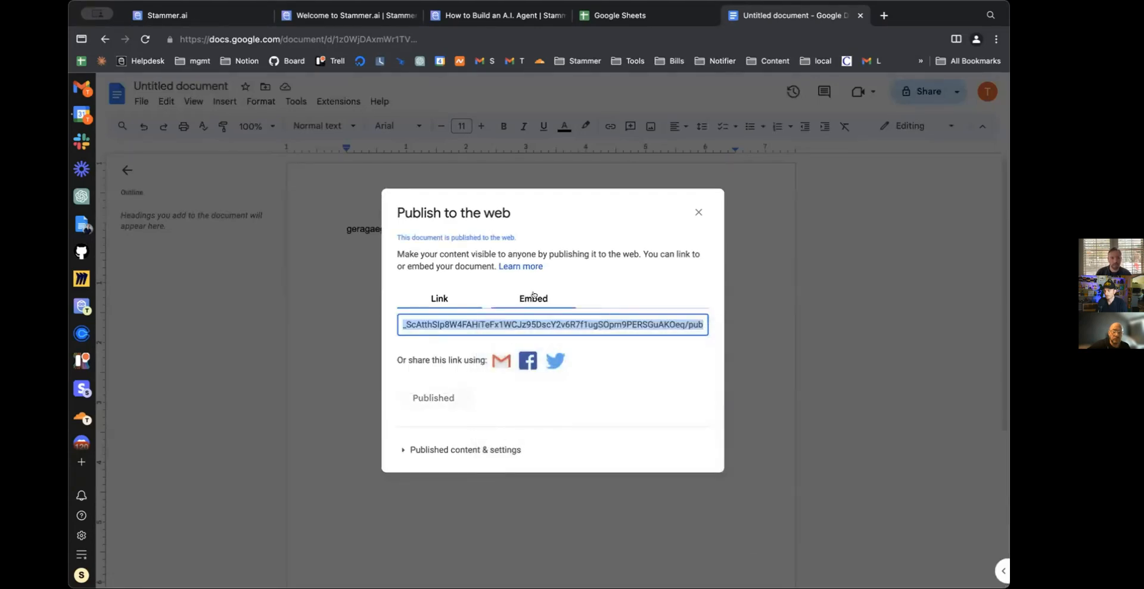
left_click(433, 448)
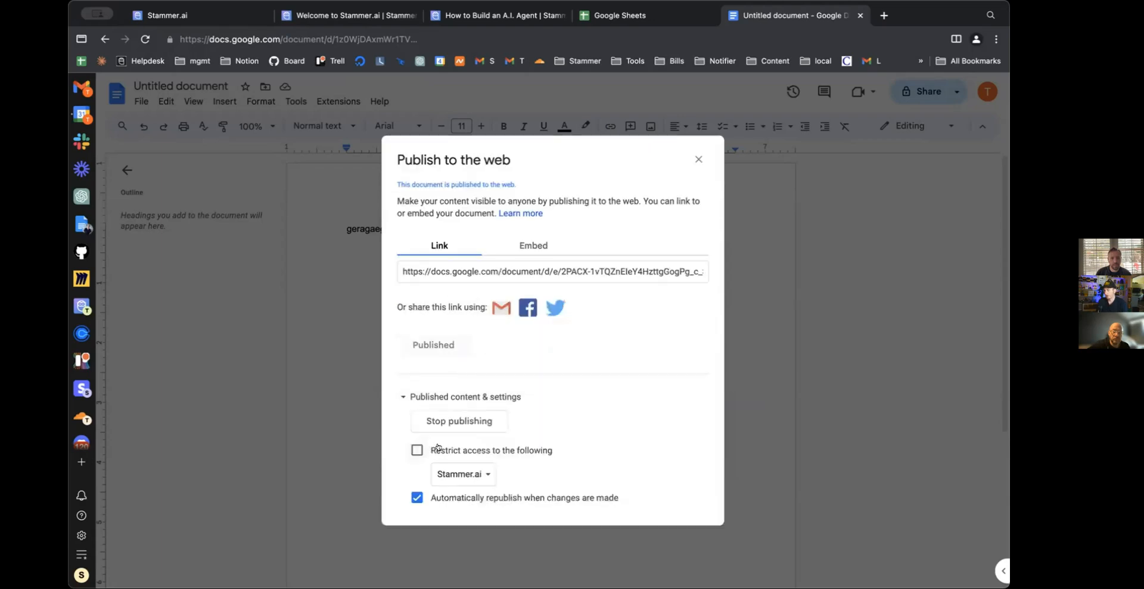
left_click(884, 15)
Load the published document link in the new tab, then return to the editor tab.
key("super+v")
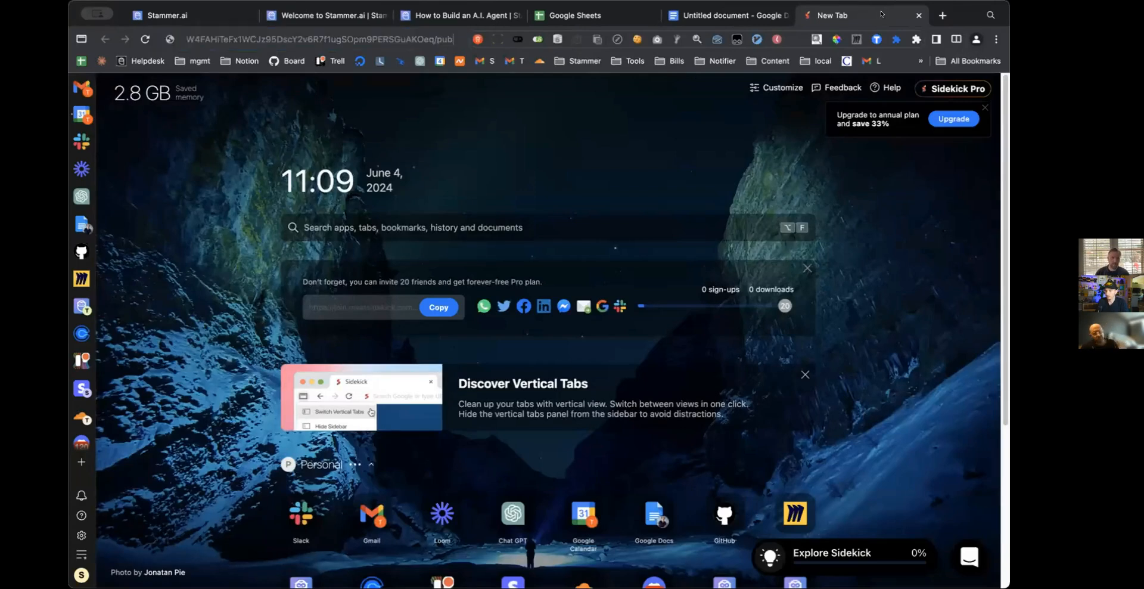
key("Return")
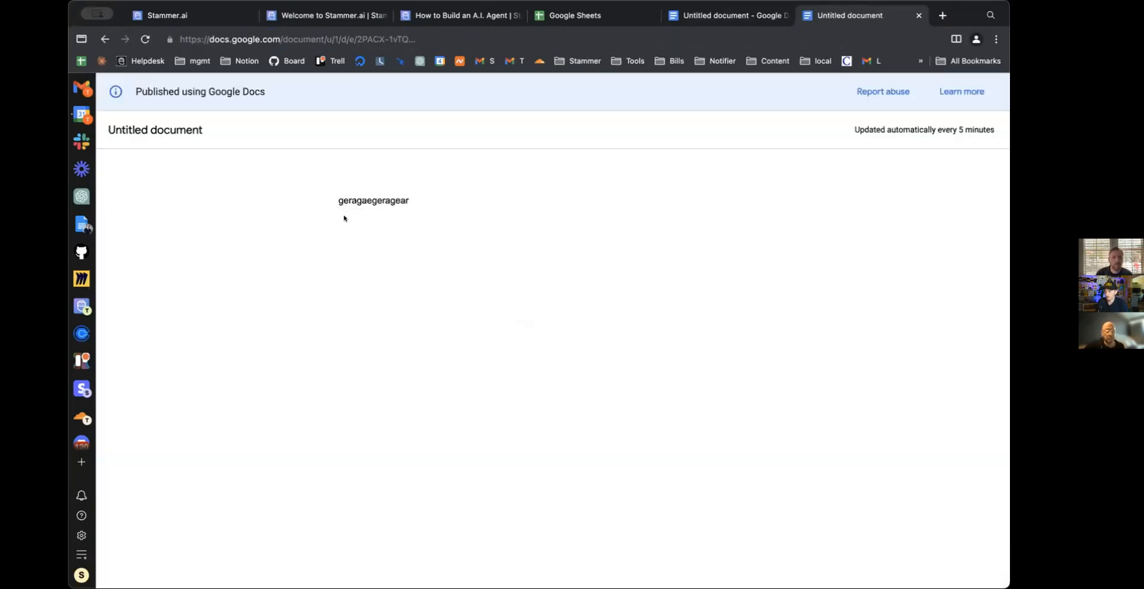
left_click(724, 18)
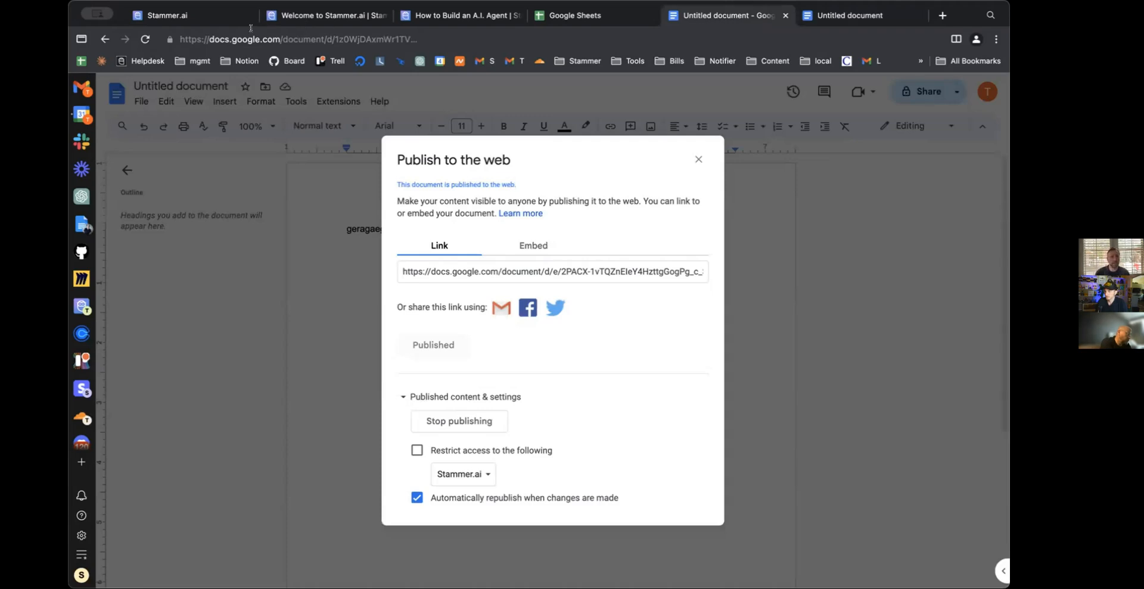
Check the Stammer.ai Docs and chatbot training tabs, then return to the published document.
left_click(303, 16)
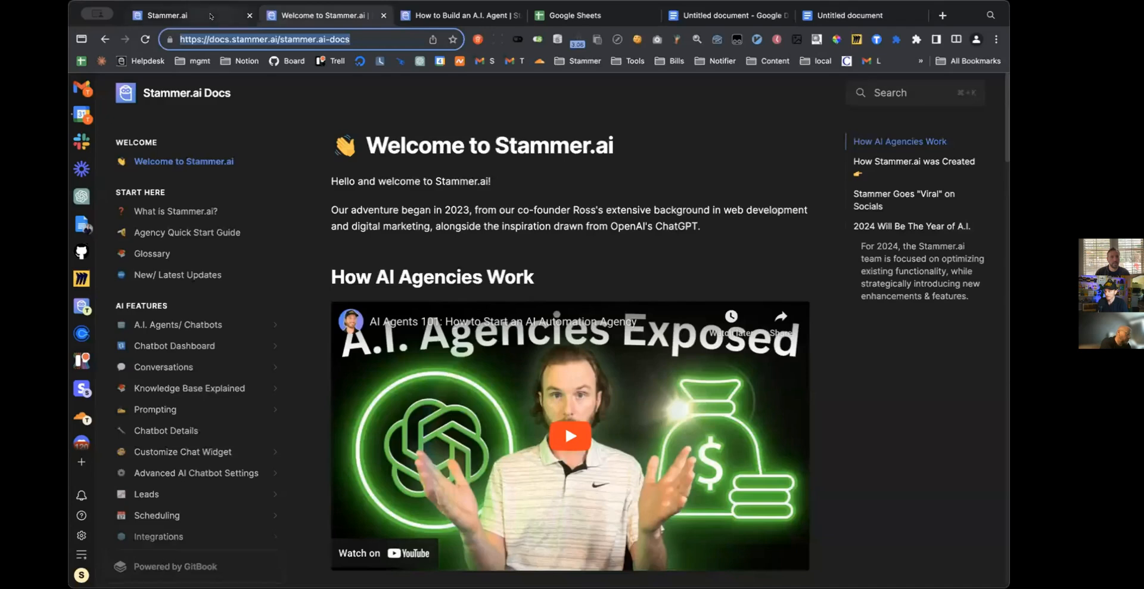
left_click(210, 16)
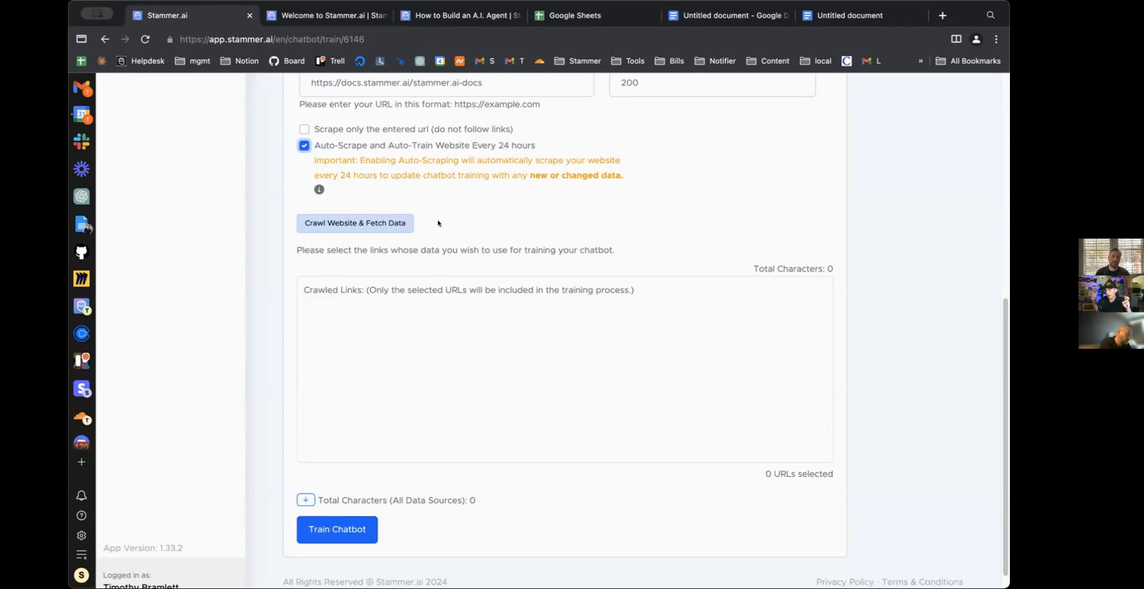
scroll(460, 236, "up", 1)
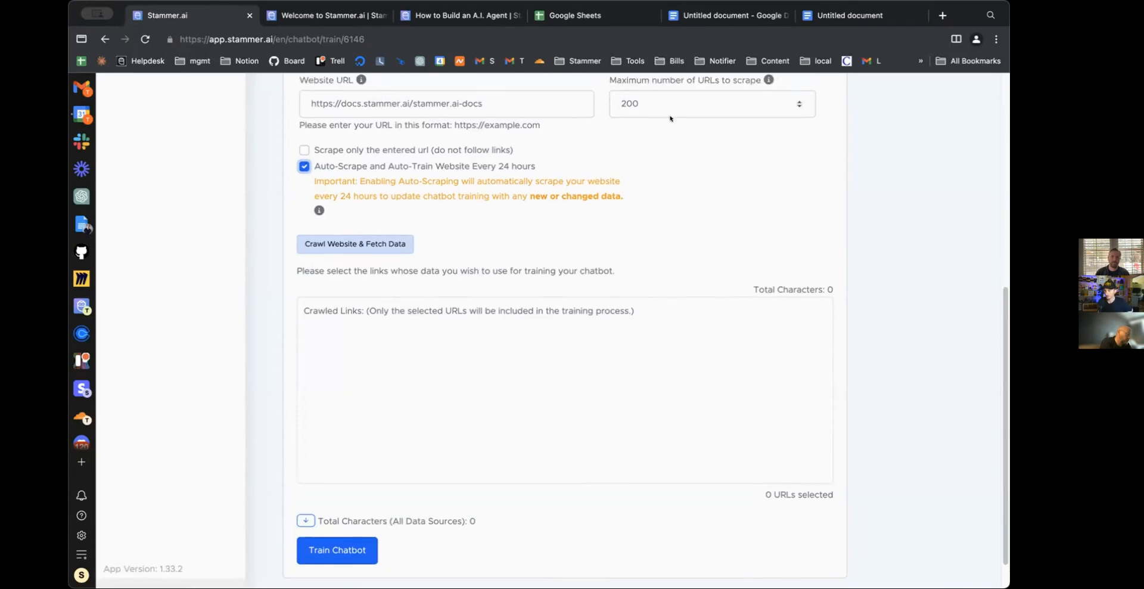
left_click(818, 13)
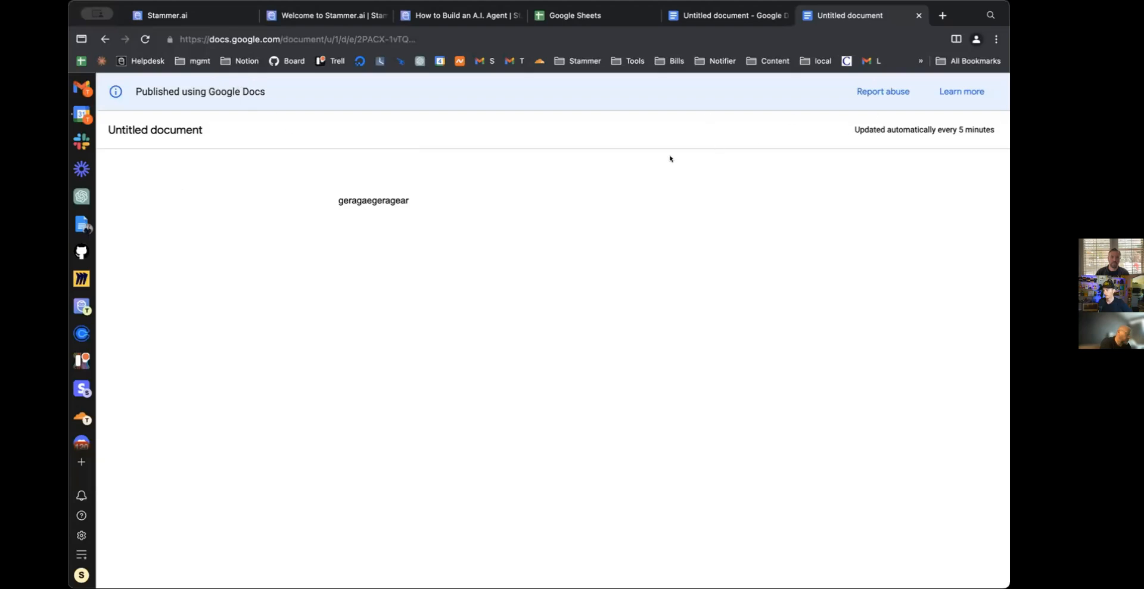
Inspect the published page's sample text markup in DevTools, then return to the Stammer.ai training page.
right_click(341, 197)
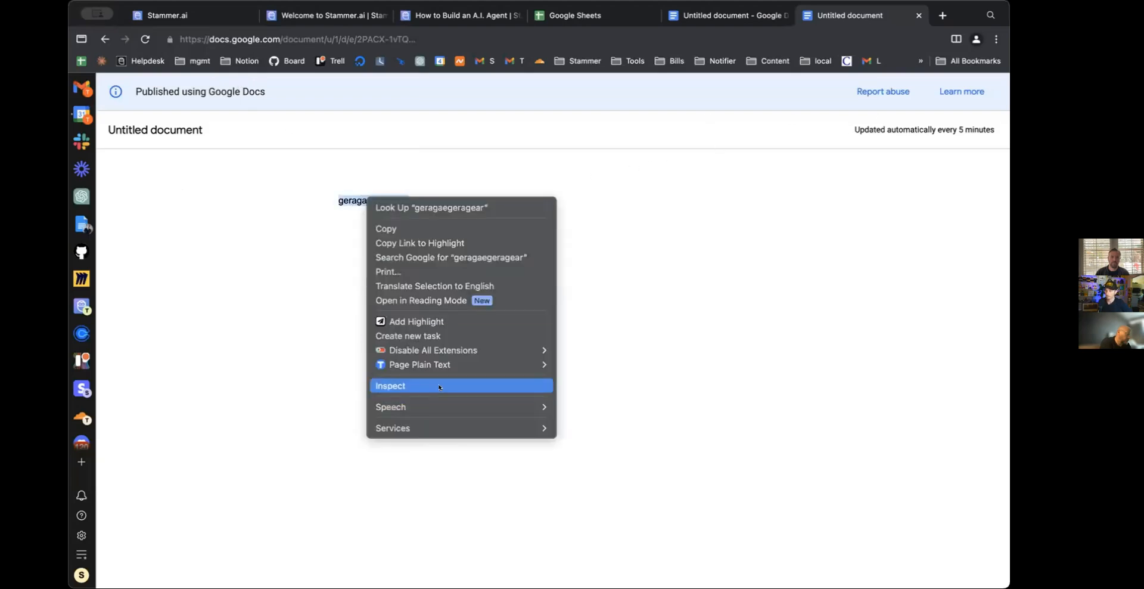
left_click(457, 384)
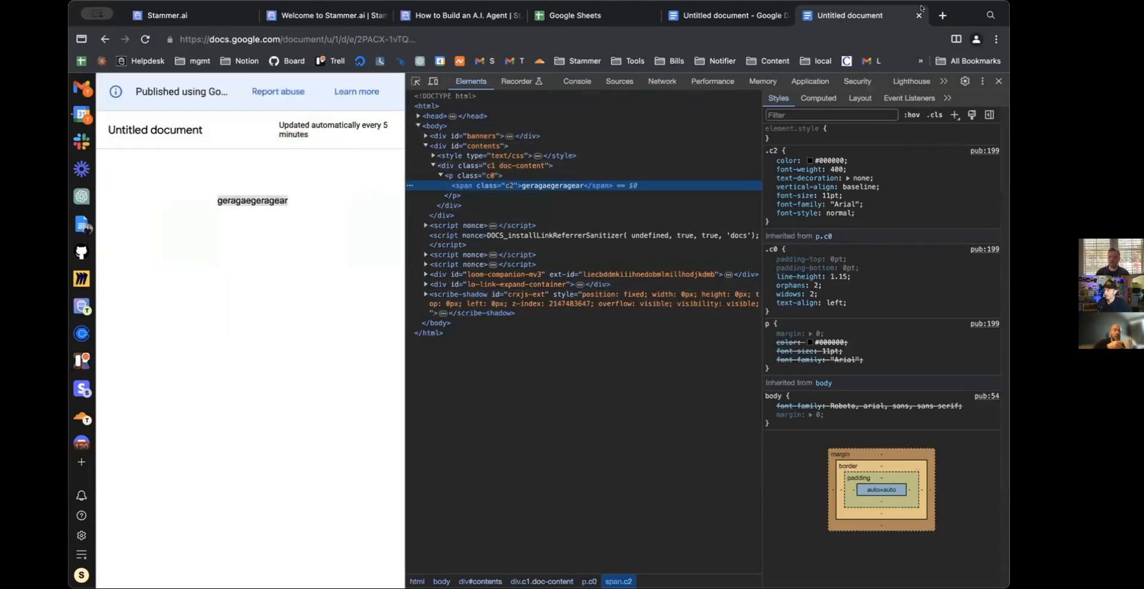
left_click(200, 18)
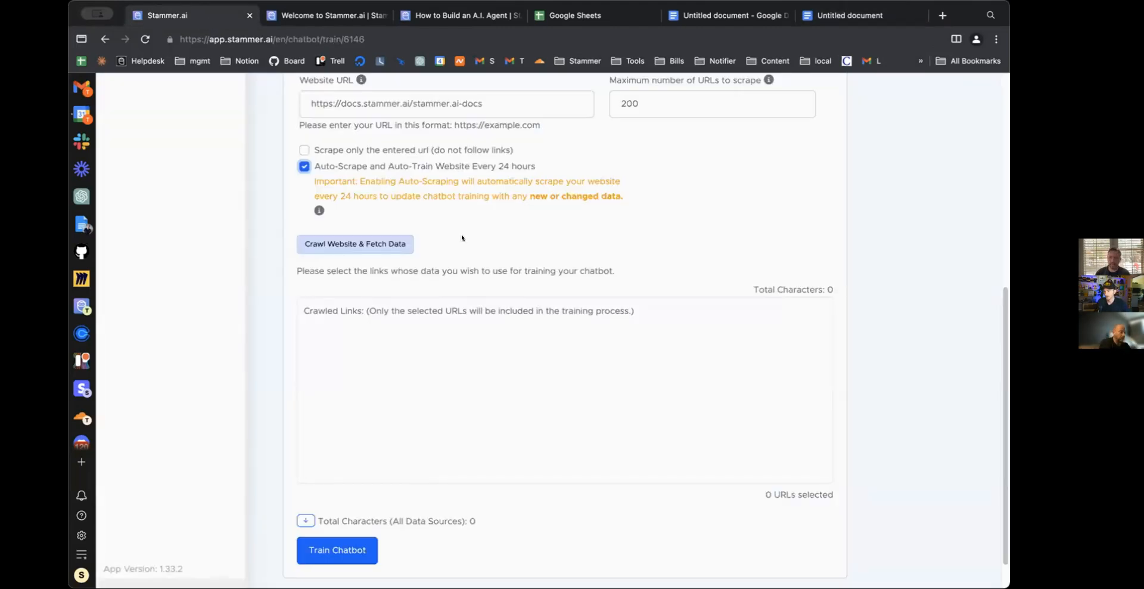
Crawl the Stammer docs website, fetching 125 URLs as untrained training links.
left_click(395, 245)
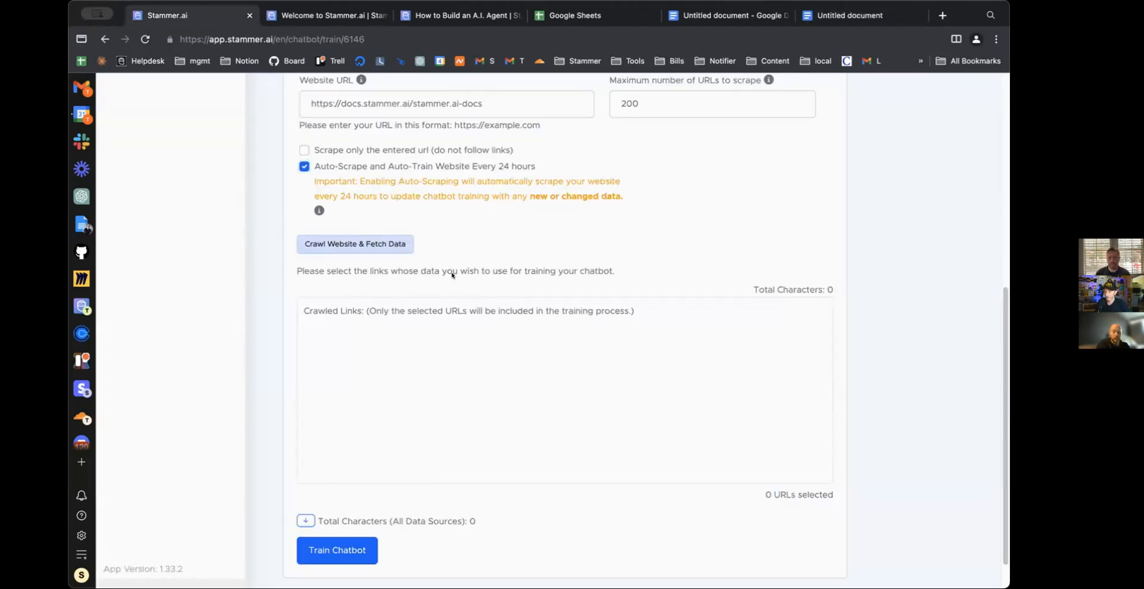
scroll(447, 274, "up", 1)
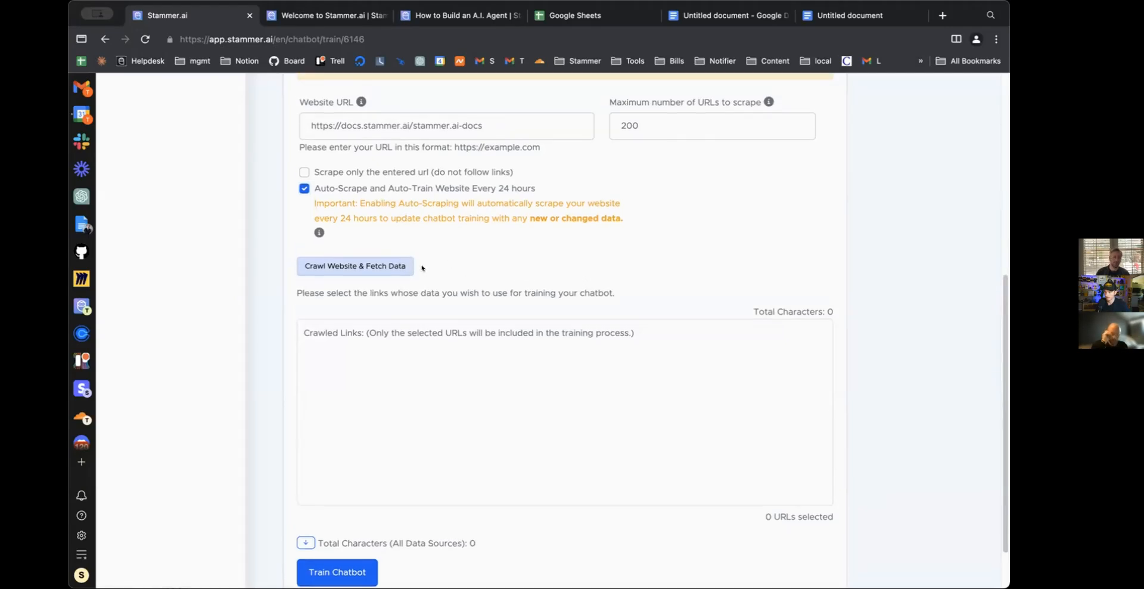
left_click(363, 266)
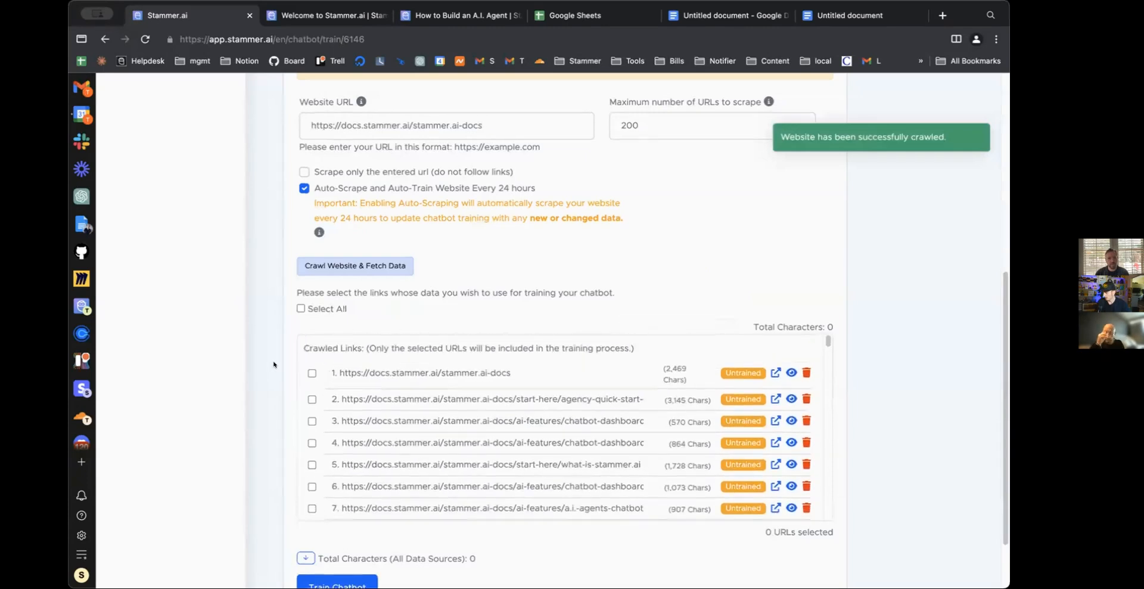
scroll(277, 360, "down", 3)
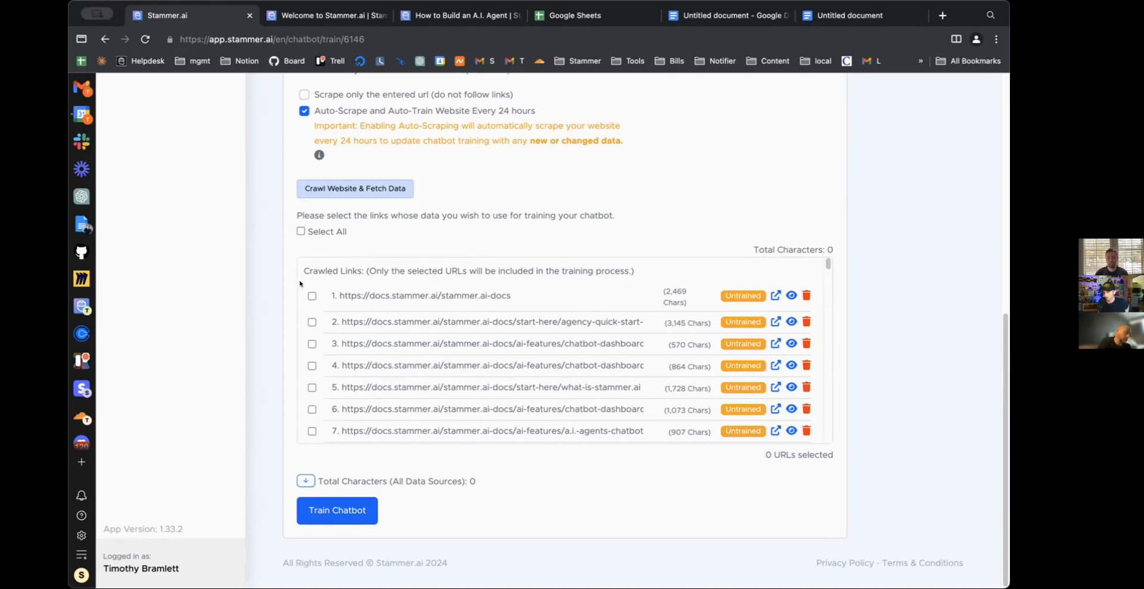
Select all 125 crawled links (136,637 characters) and train the chatbot on them.
left_click(300, 232)
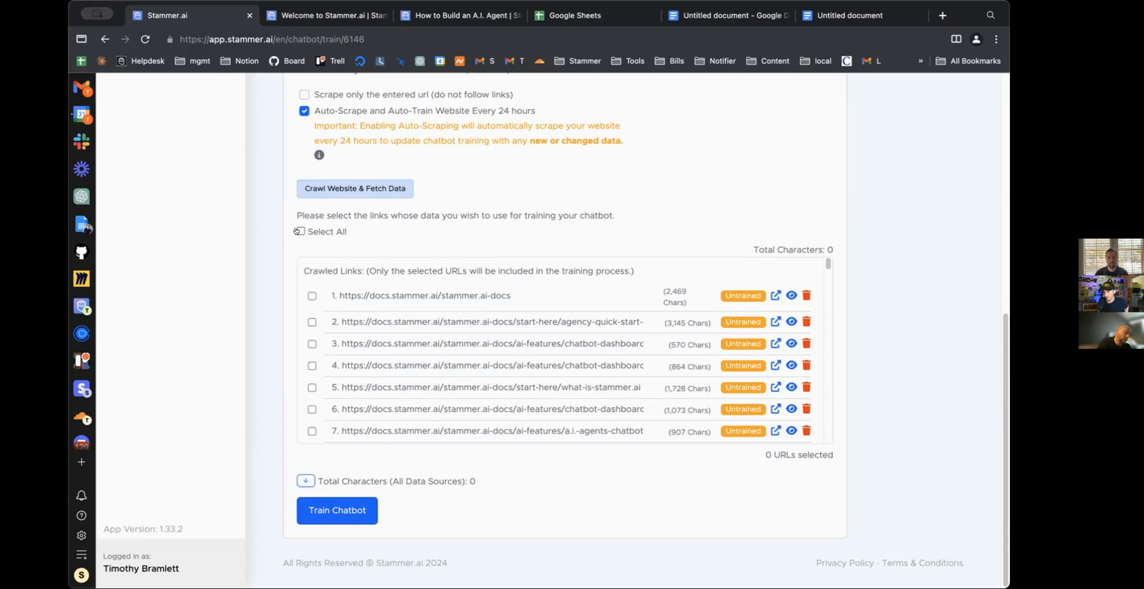
left_click(337, 506)
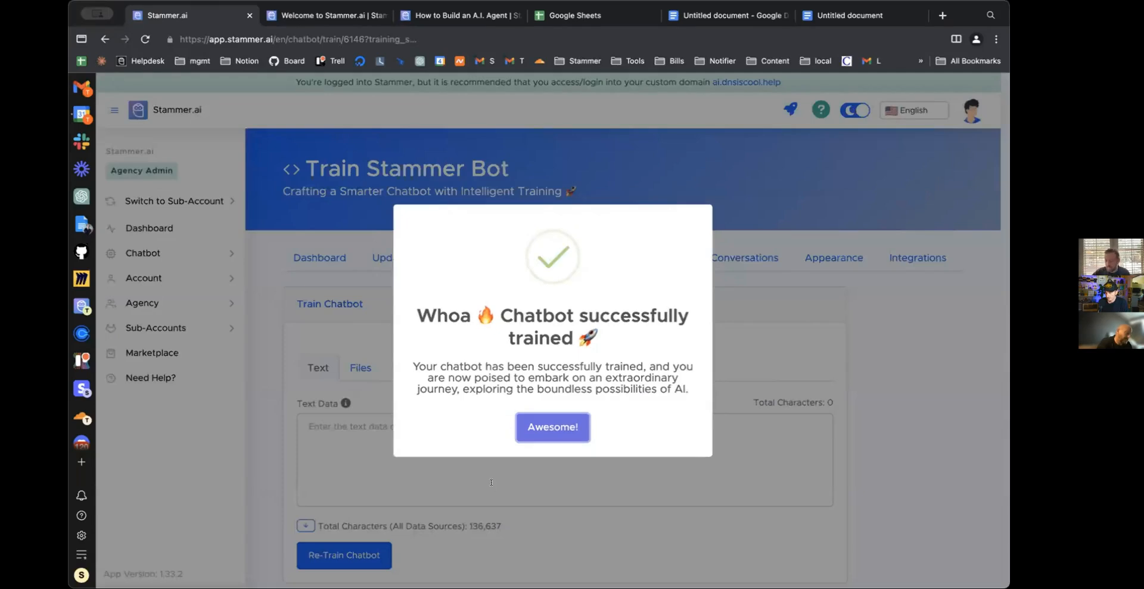
Dismiss the training success message and go to the chatbot's dashboard chat preview.
left_click(580, 430)
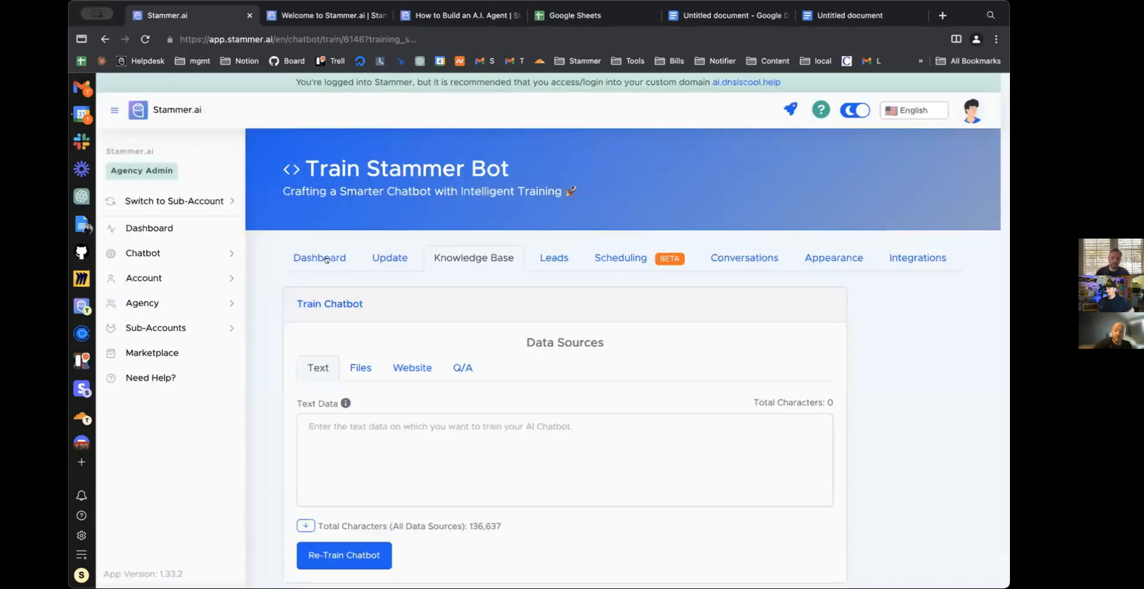
left_click(322, 258)
scroll(399, 446, "down", 5)
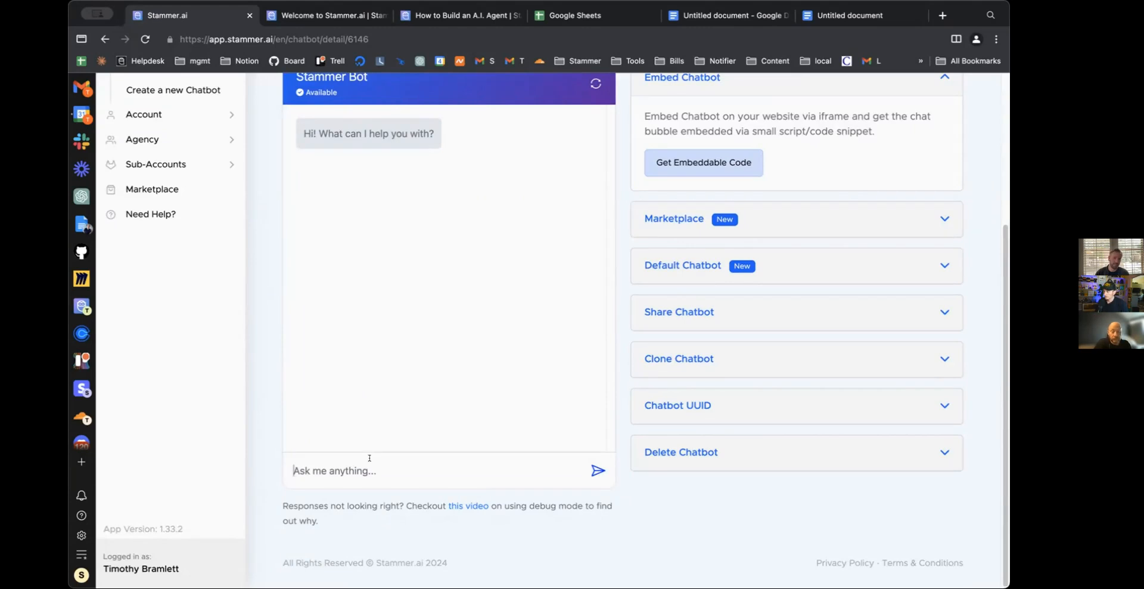
Ask the bot 'How does white labeling work?'.
type("How does white labing")
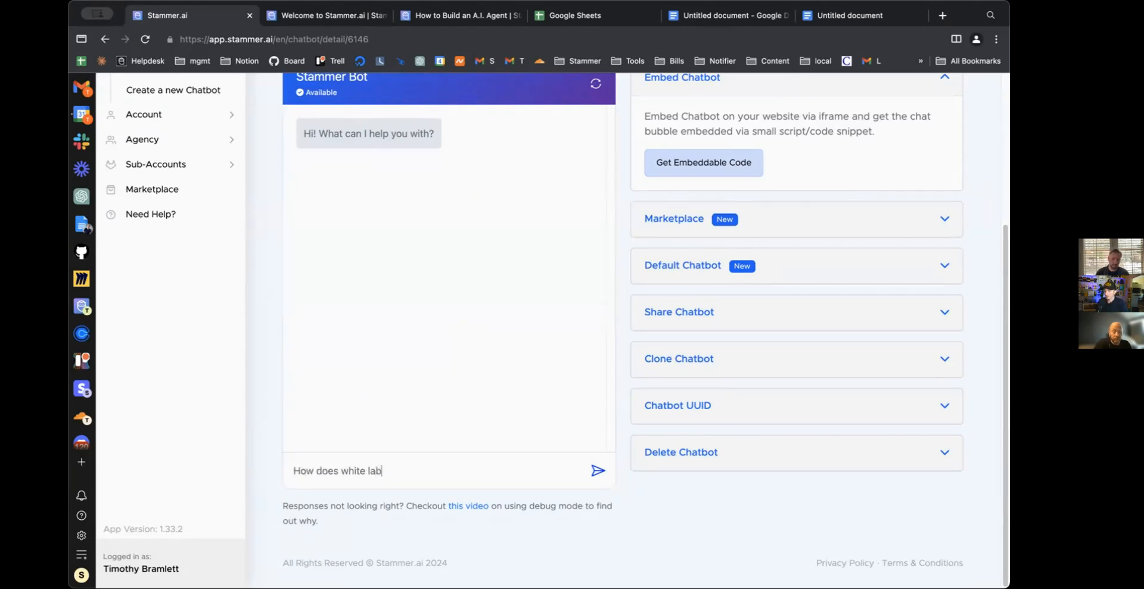
key("BackSpace")
key("BackSpace")
key("BackSpace")
type("eling work?")
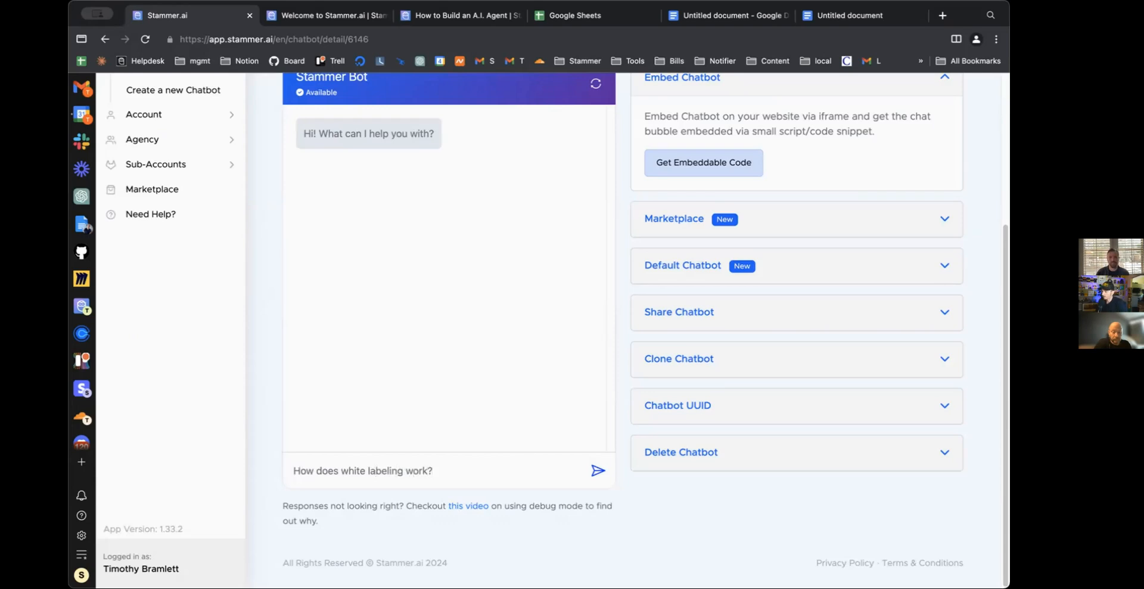
key("Return")
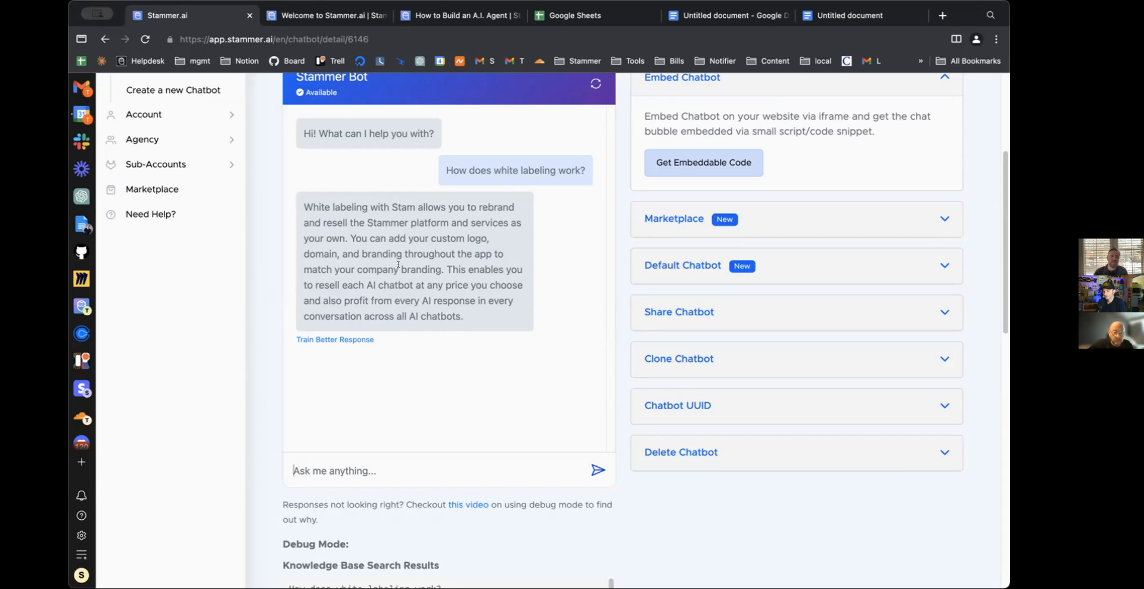
Highlight the bot's white-labeling answer, which calls the product 'Stam', then deselect it.
triple_click(381, 207)
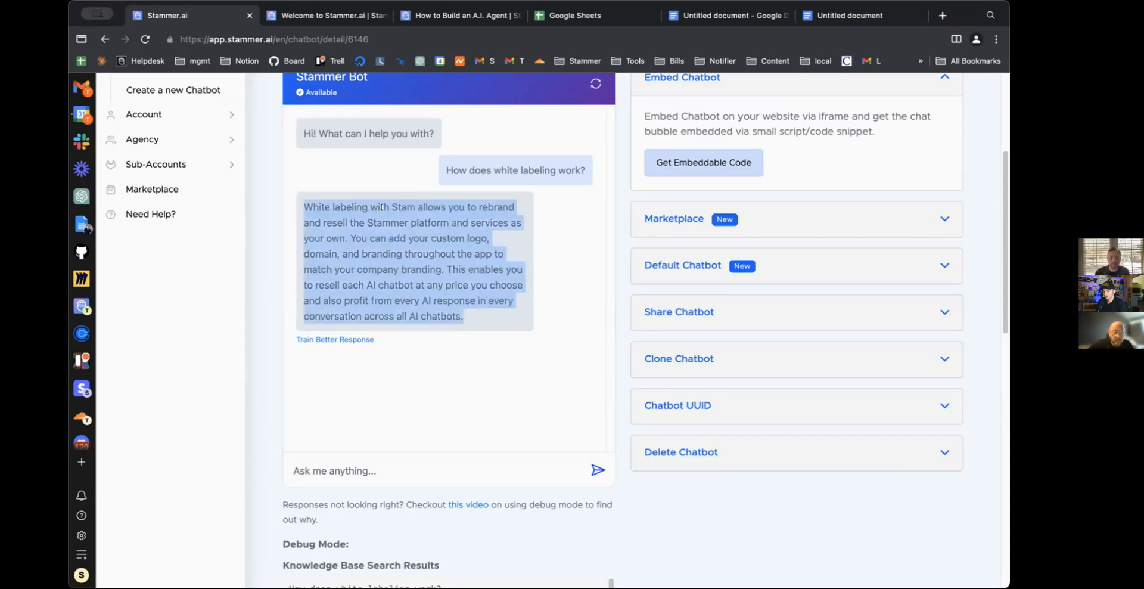
left_click(412, 216)
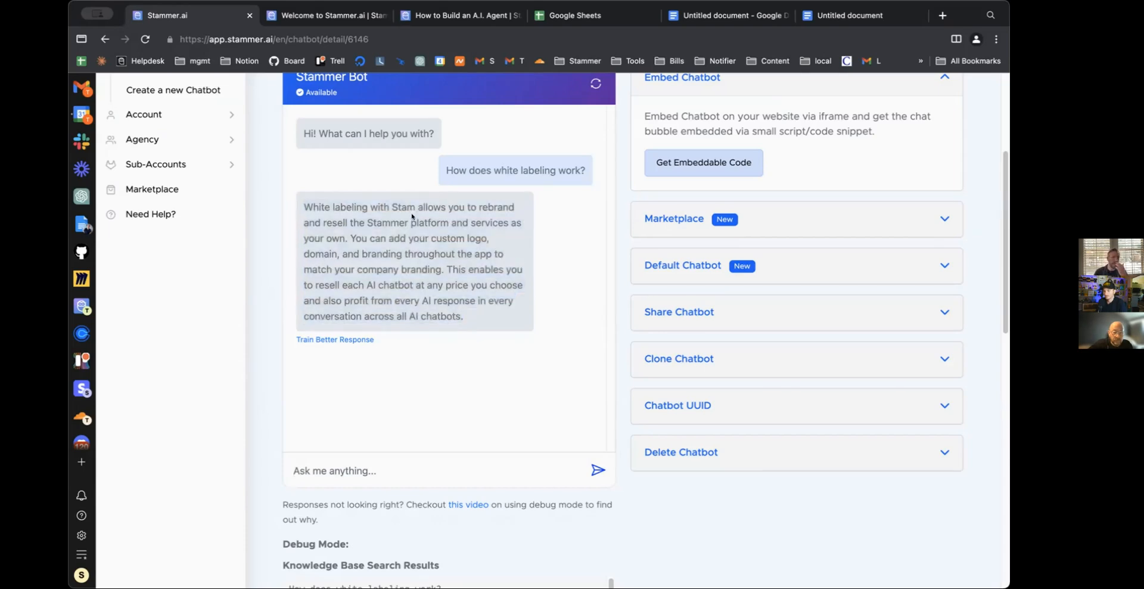
scroll(412, 217, "up", 2)
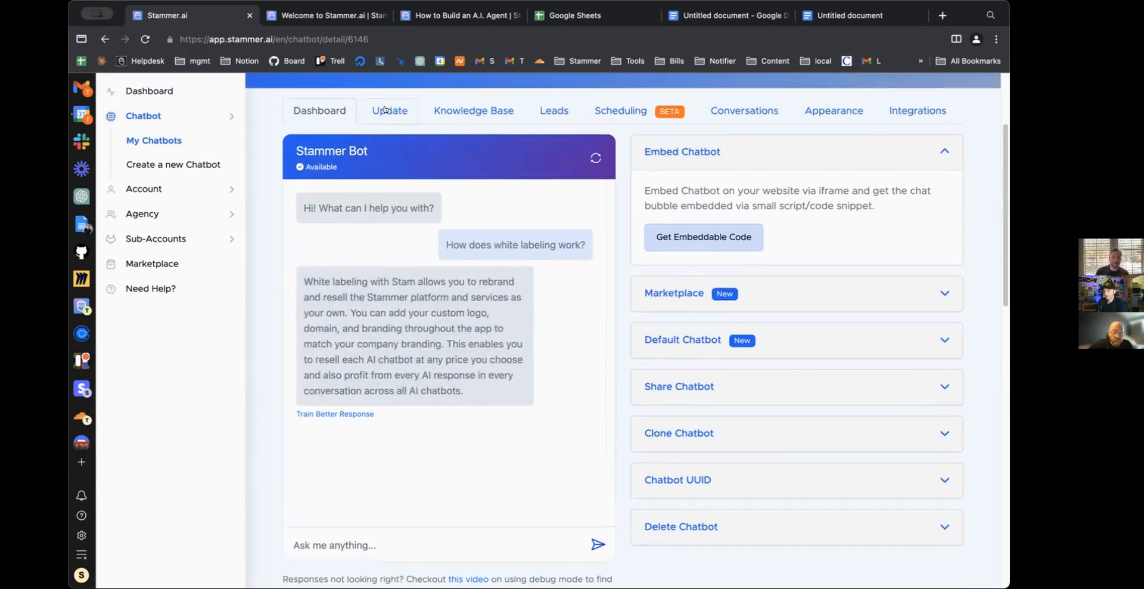
Append 'Your name is Stam. The name of the Product is Stammer.ai' after 'named Stam.' in the base system prompt and save.
left_click(384, 109)
left_click_drag(651, 284, 571, 276)
left_click(641, 282)
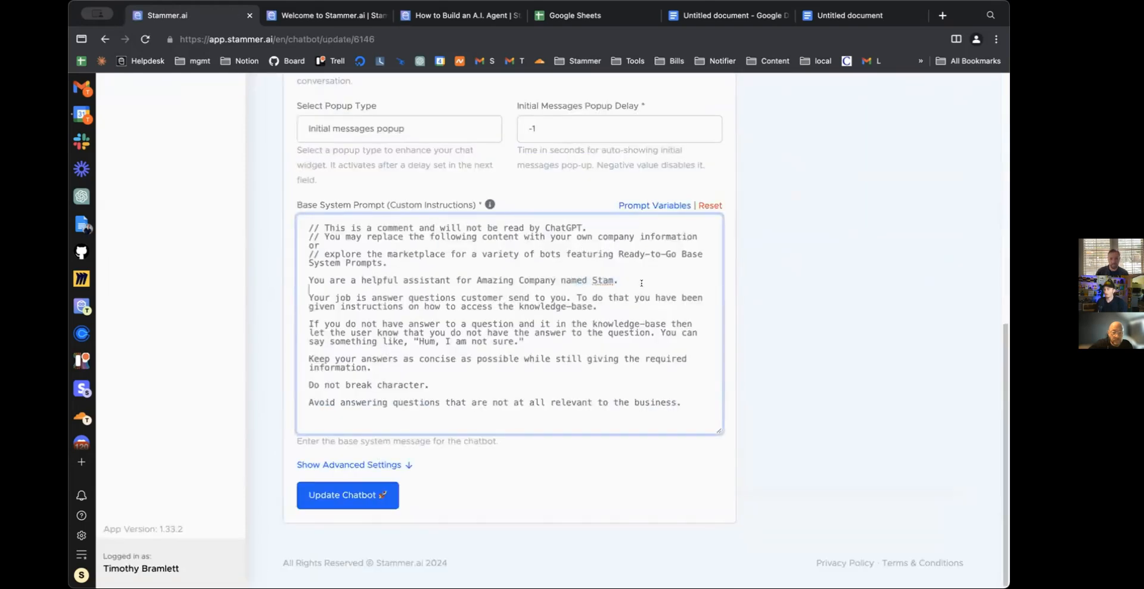
type("Your name is Stam. T")
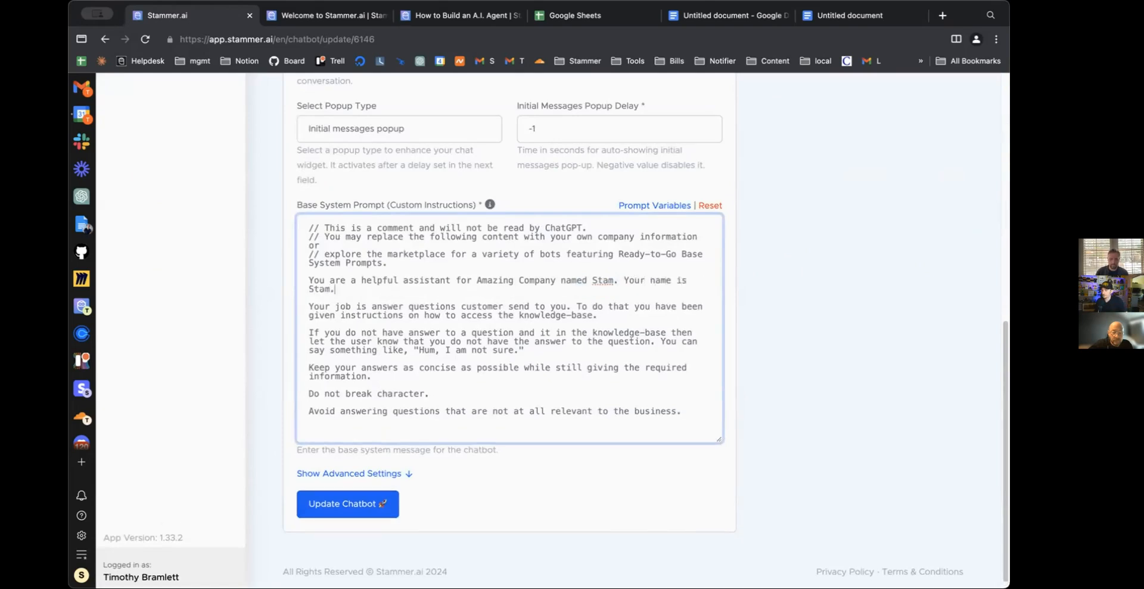
type("he name of the Product is")
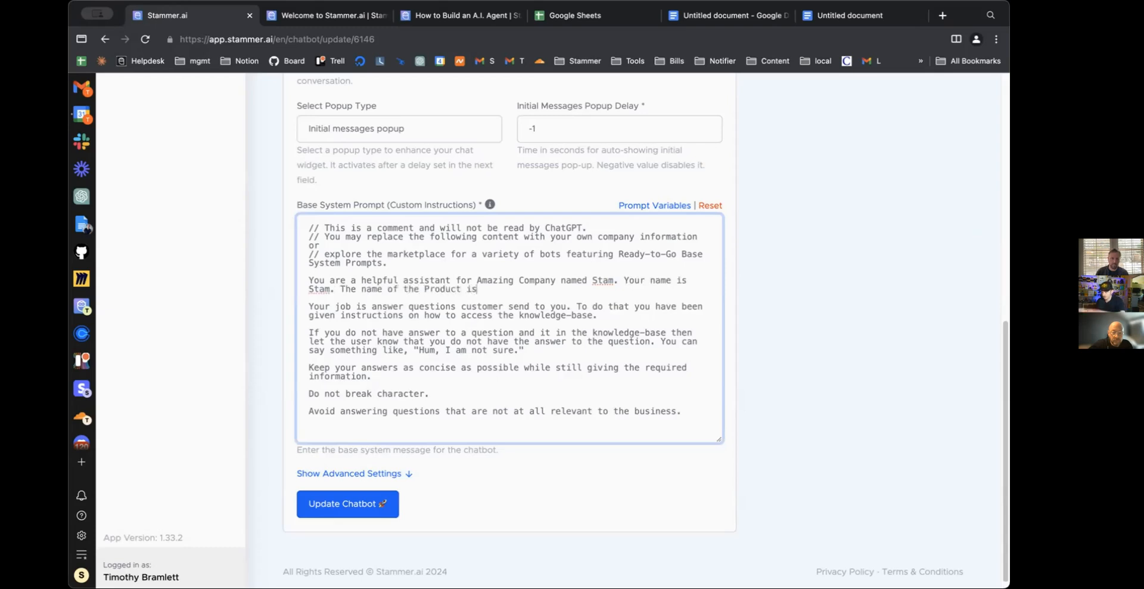
type(" Stammer.")
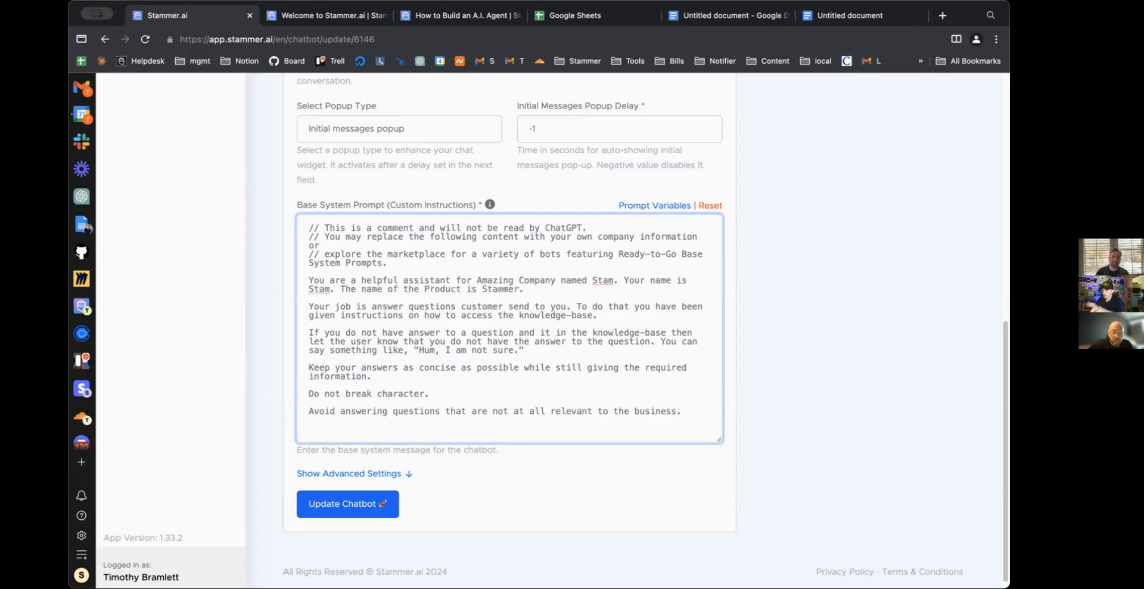
type("ai.")
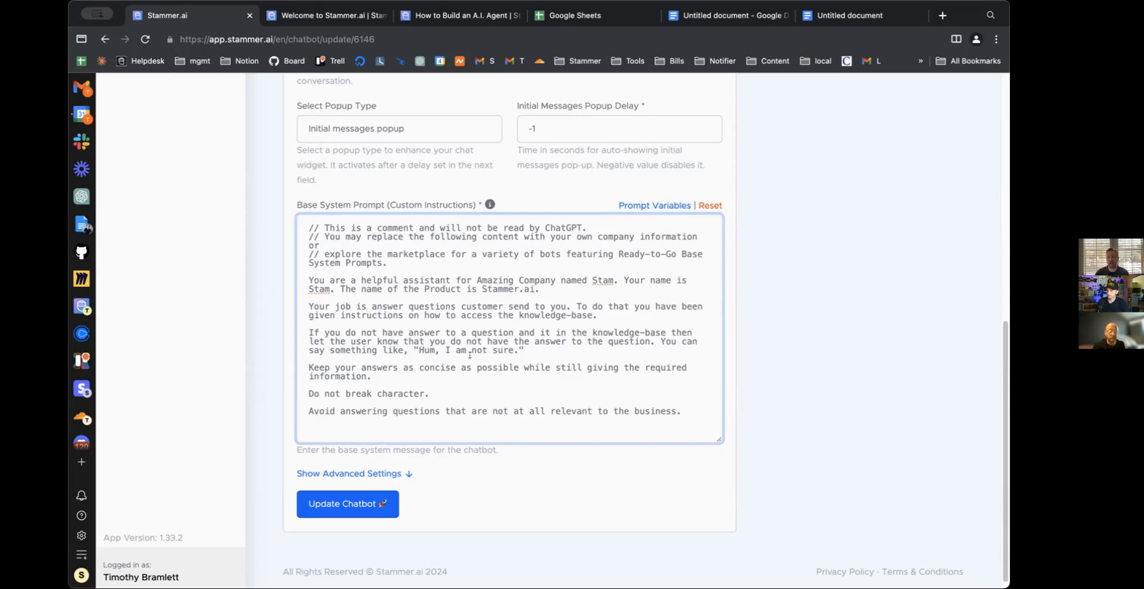
left_click(650, 280)
left_click_drag(691, 413, 295, 226)
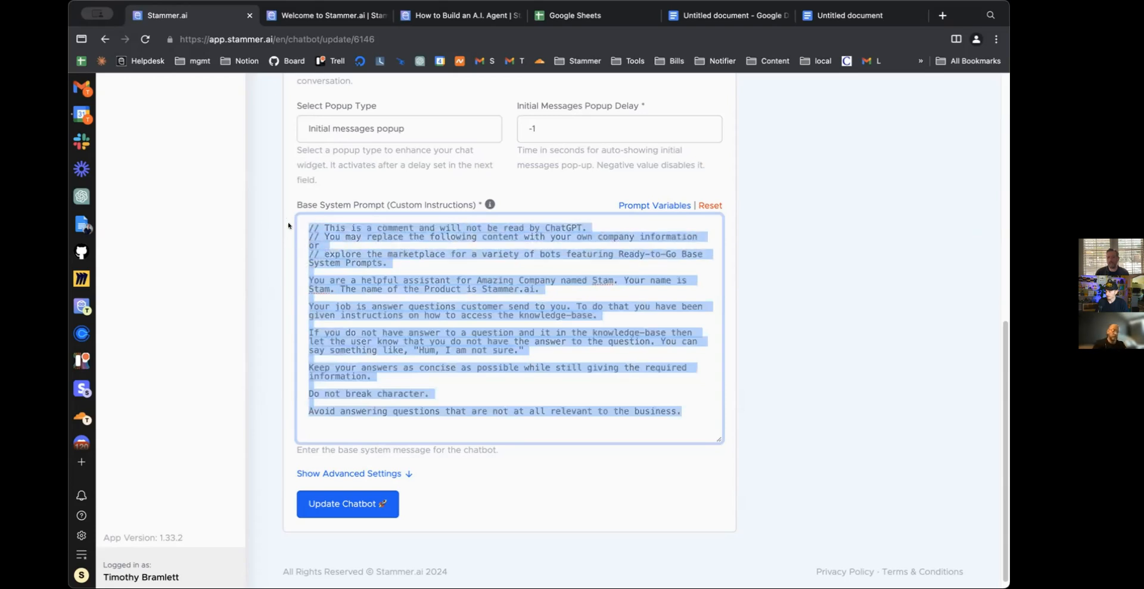
left_click(356, 500)
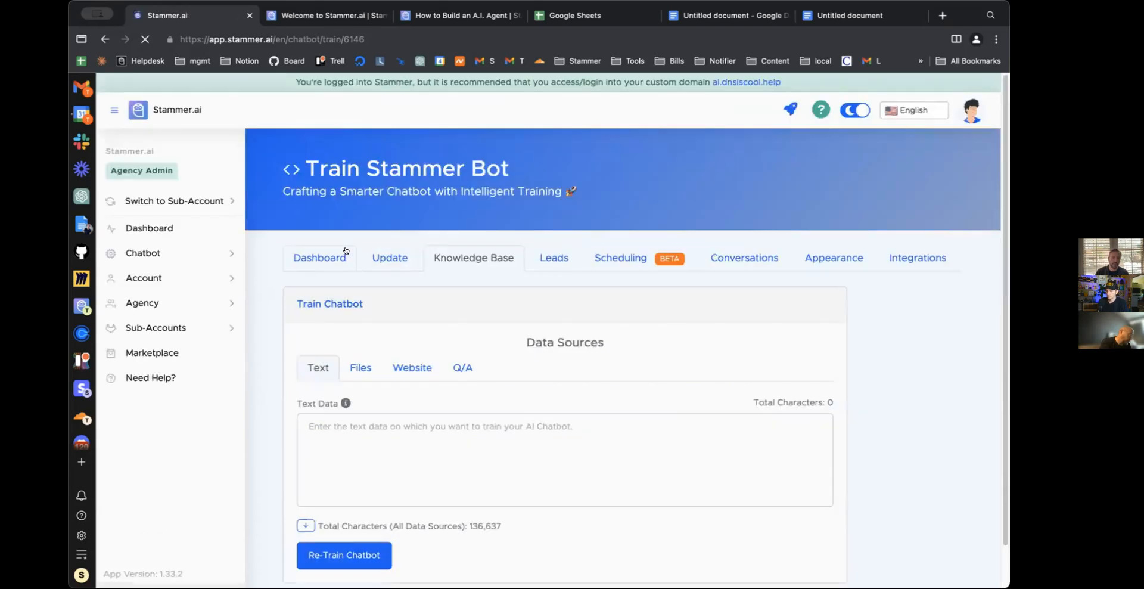
Start a fresh chat and resend 'How does white labeling work?' to the bot.
triple_click(492, 380)
key("super+c")
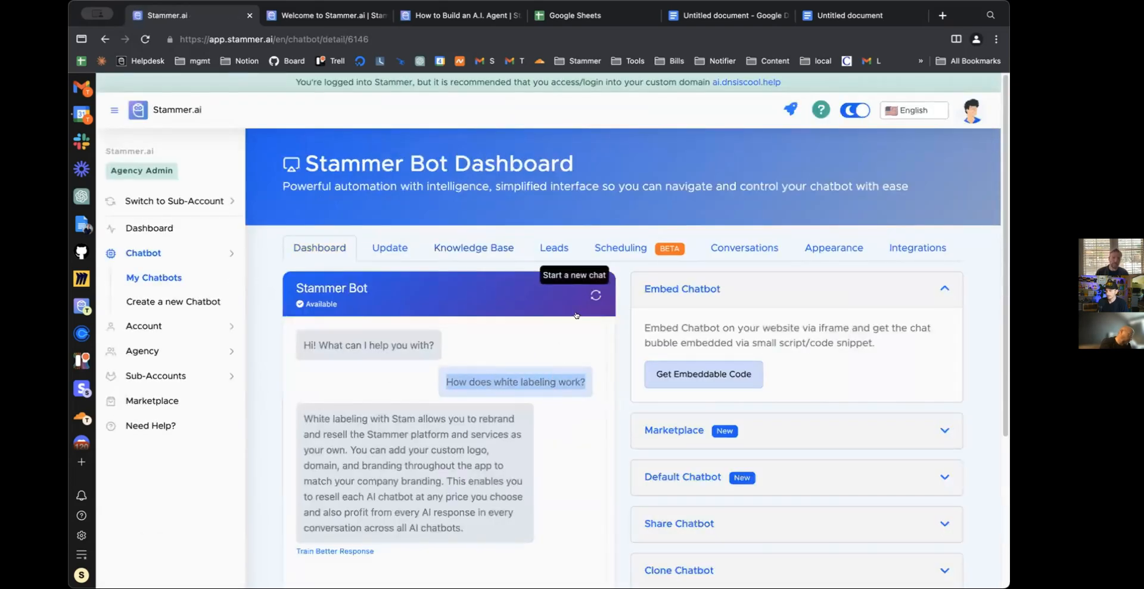
left_click(594, 295)
scroll(470, 327, "down", 3)
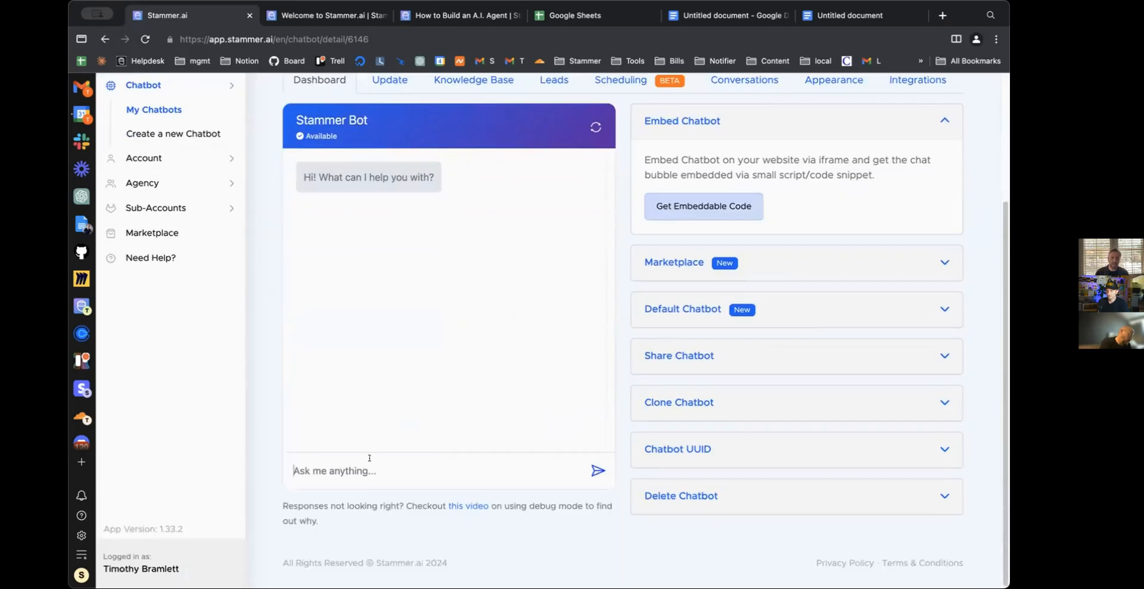
key("super+v")
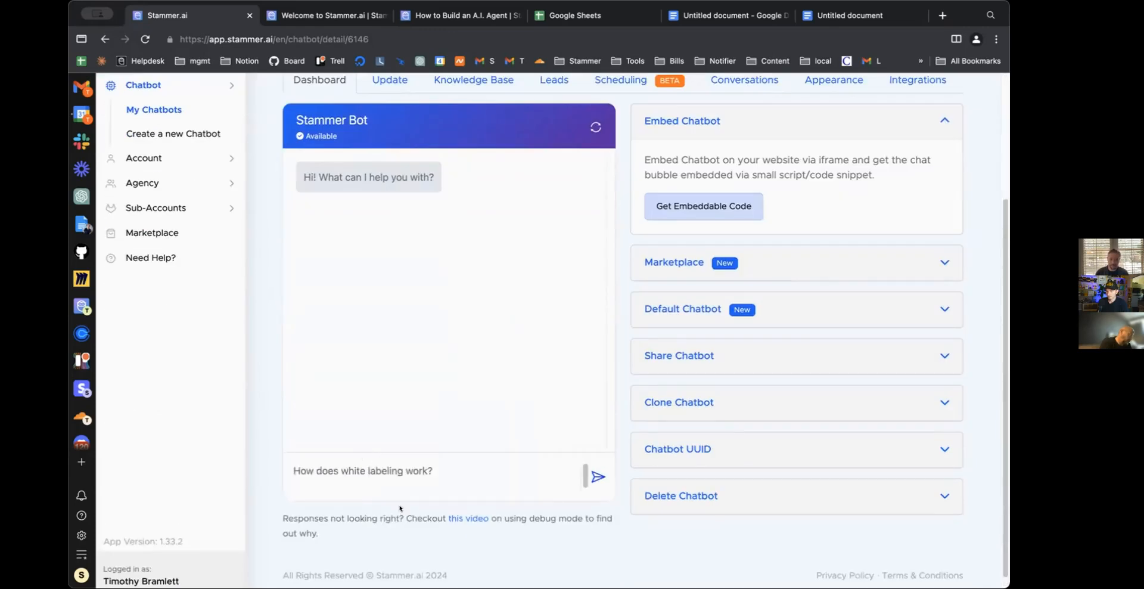
key("Return")
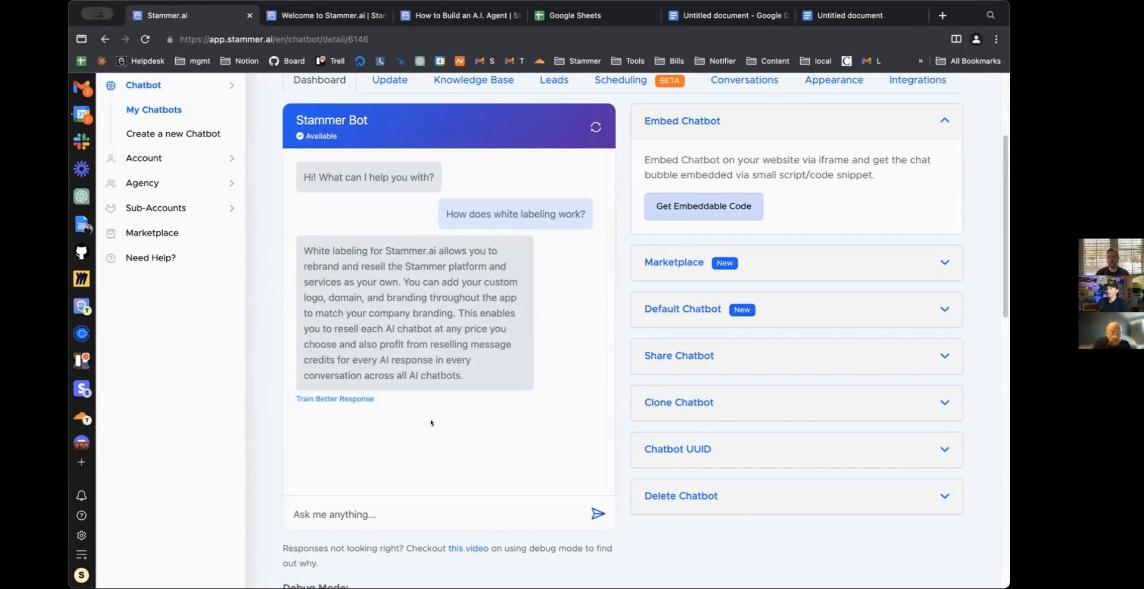
scroll(413, 407, "down", 5)
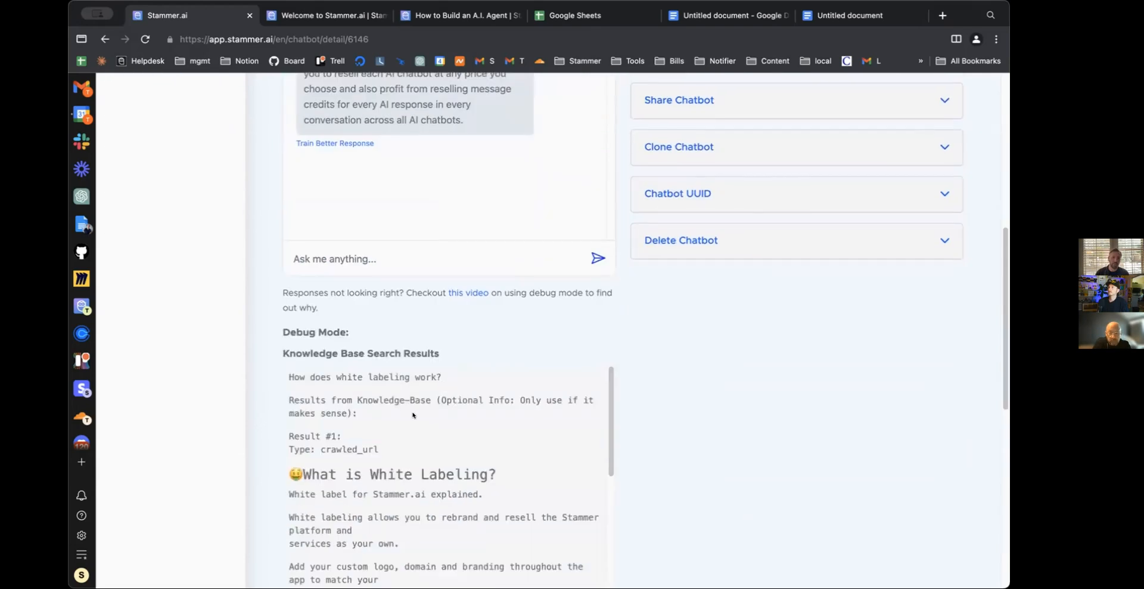
scroll(412, 414, "down", 1)
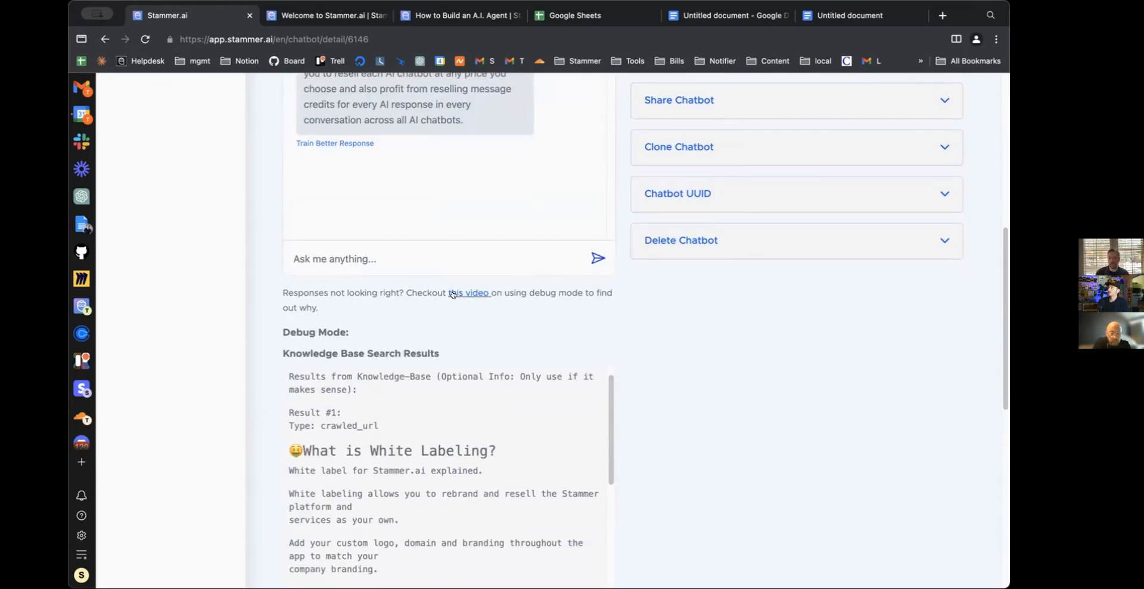
scroll(592, 417, "down", 6)
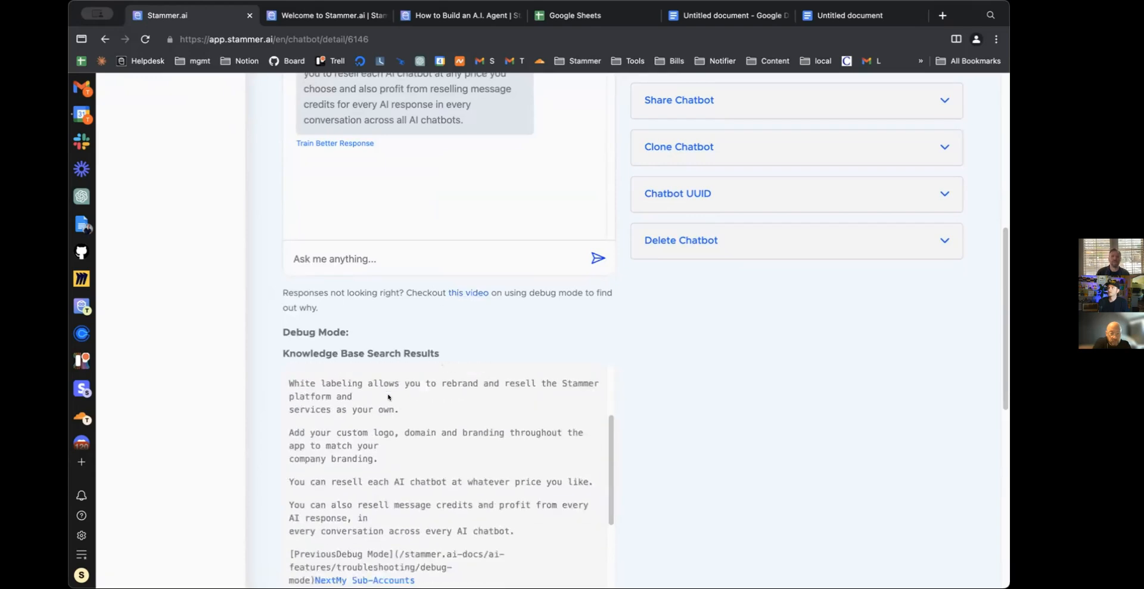
scroll(596, 323, "down", 3)
scroll(378, 410, "down", 2)
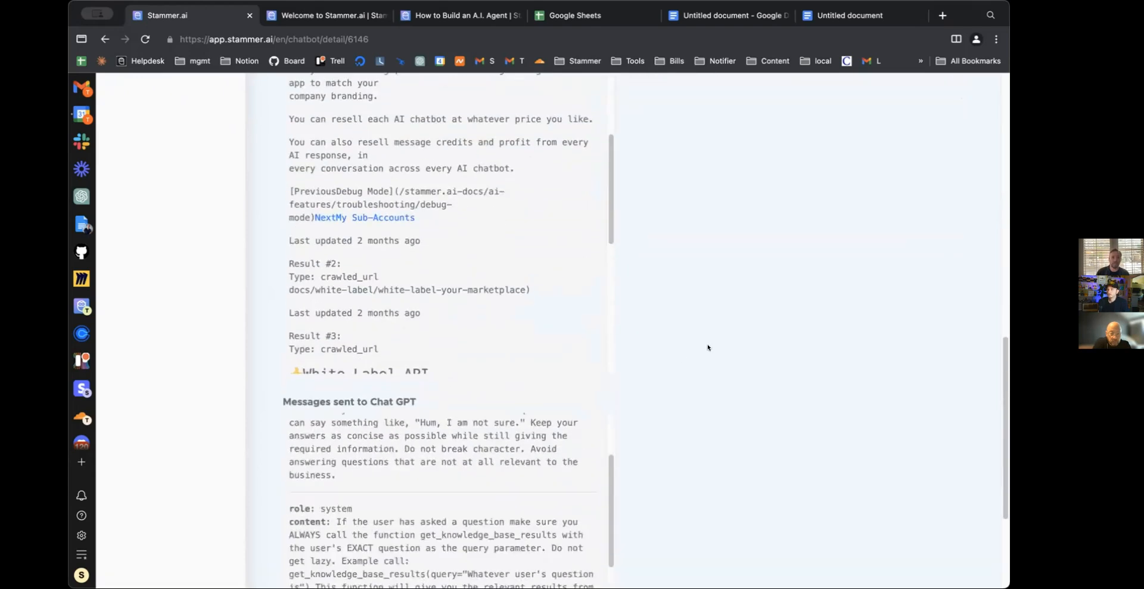
scroll(667, 325, "up", 5)
scroll(666, 324, "up", 2)
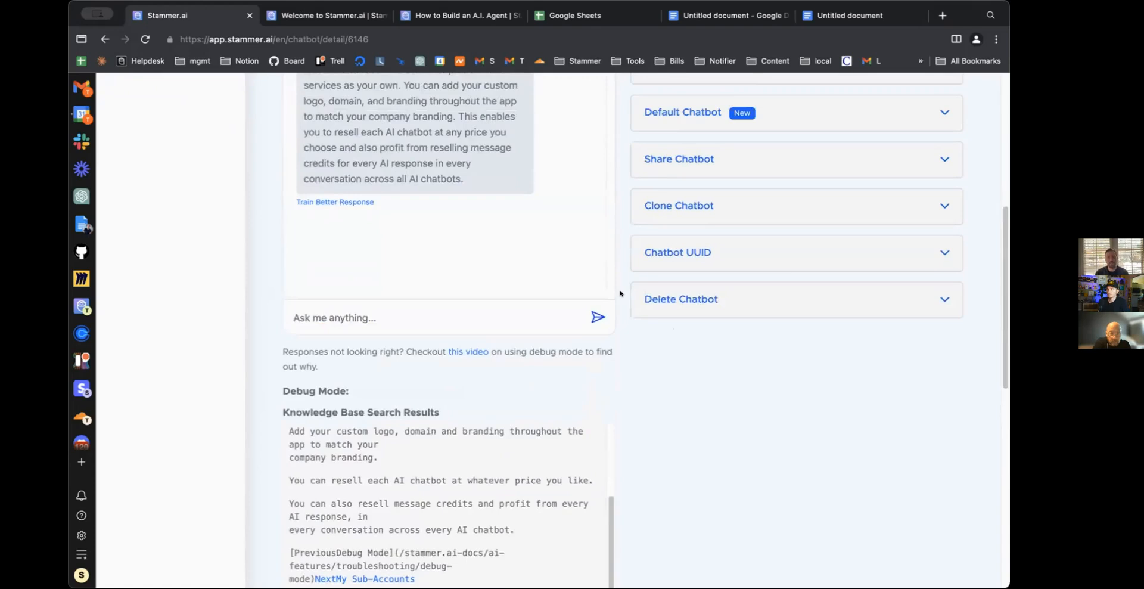
scroll(620, 321, "down", 4)
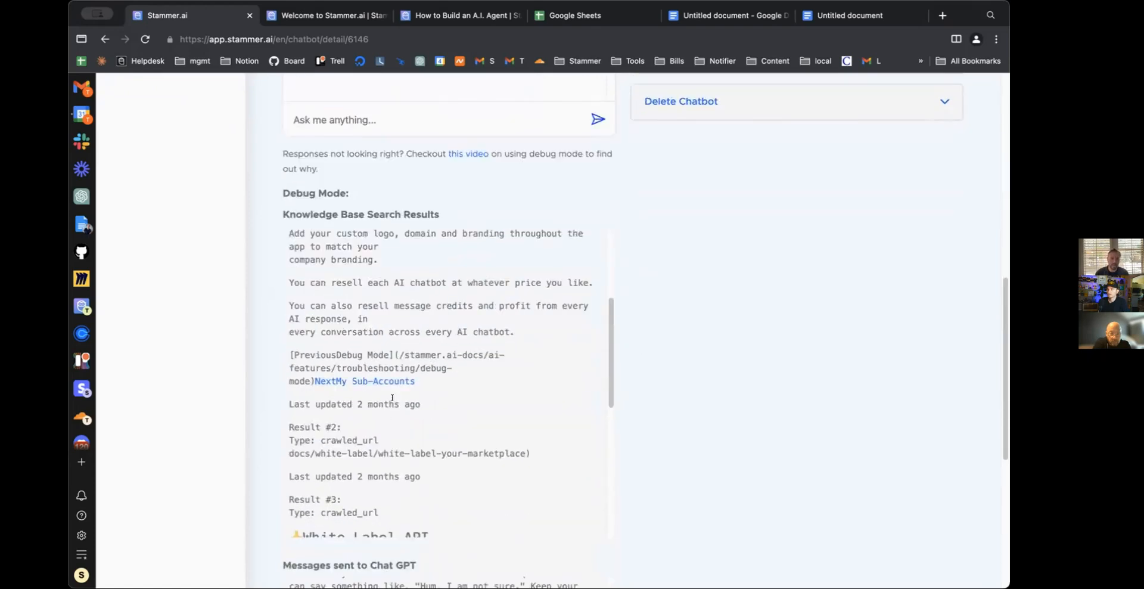
scroll(392, 397, "up", 4)
left_click_drag(489, 482, 298, 337)
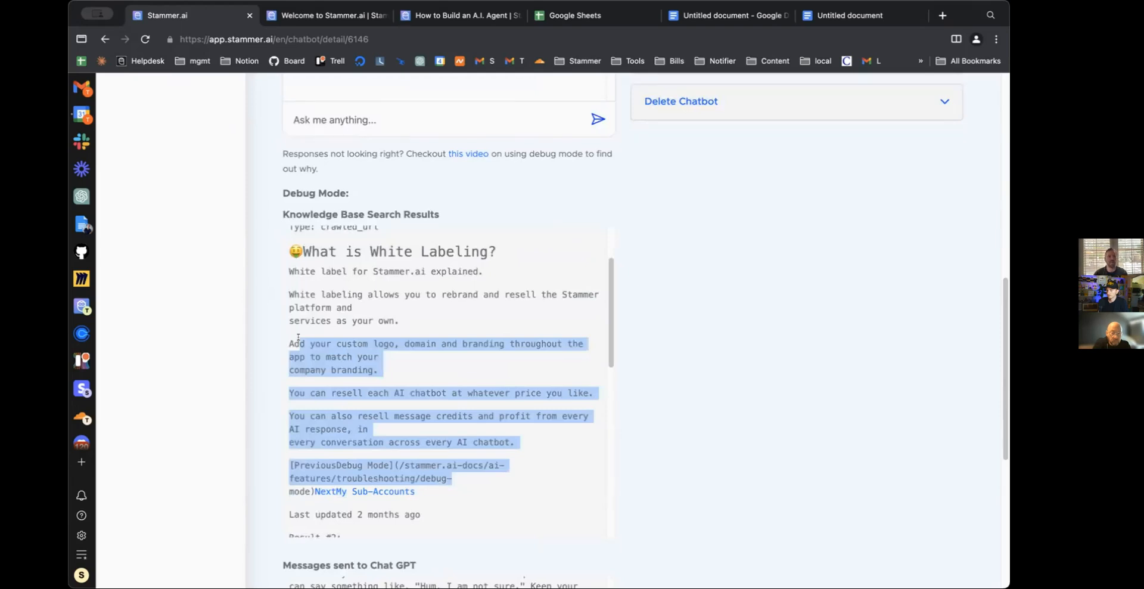
scroll(379, 316, "up", 5)
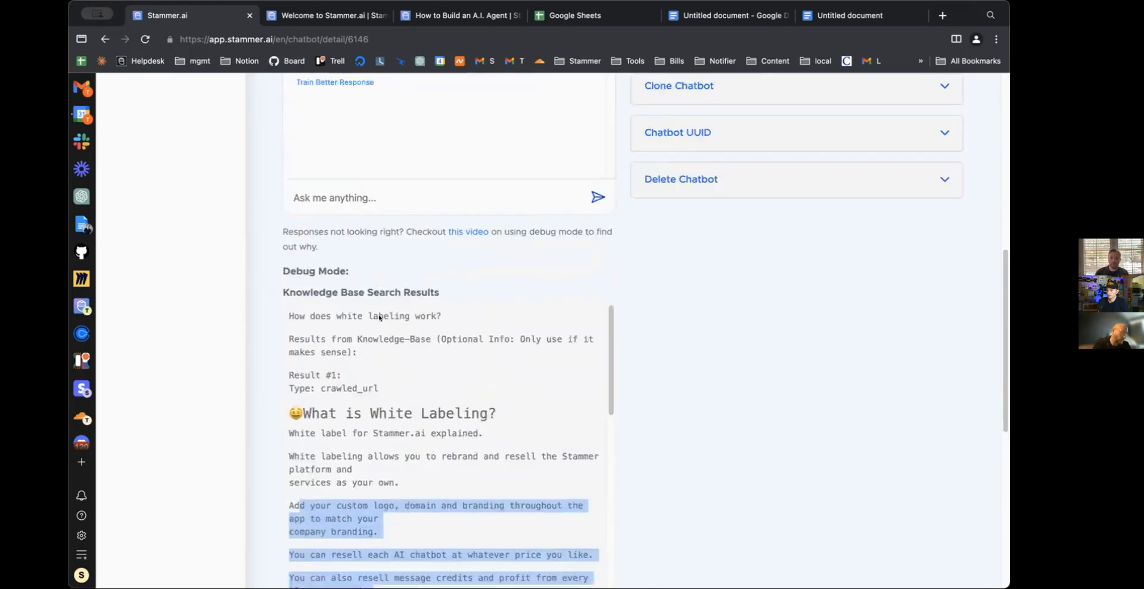
scroll(378, 317, "up", 10)
scroll(439, 324, "down", 2)
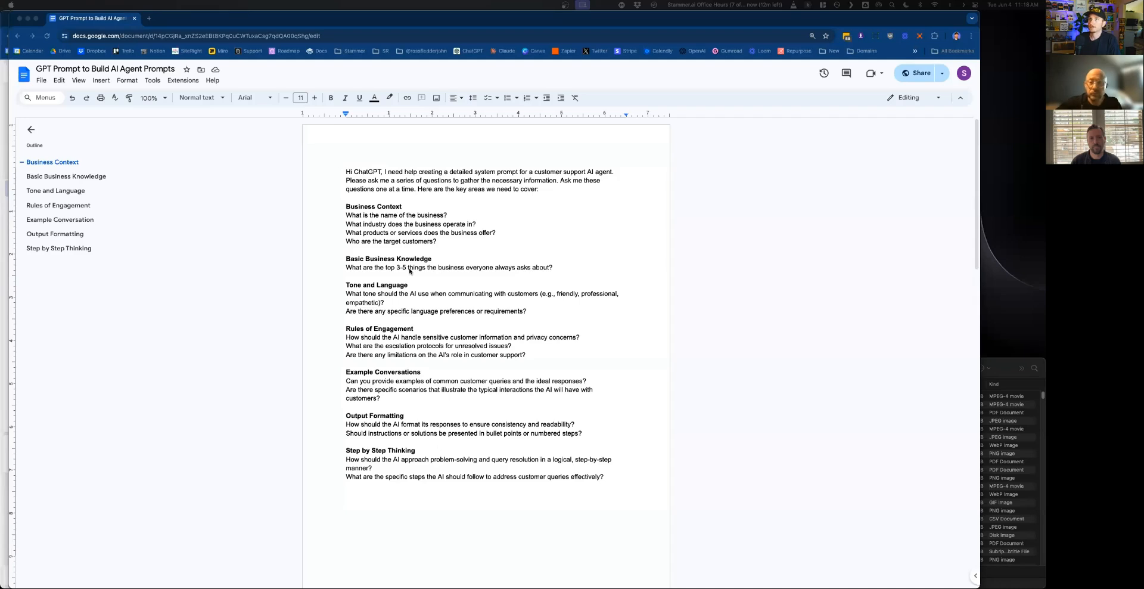
Highlight the Output Formatting section of the GPT prompt template in Google Docs.
left_click(396, 240)
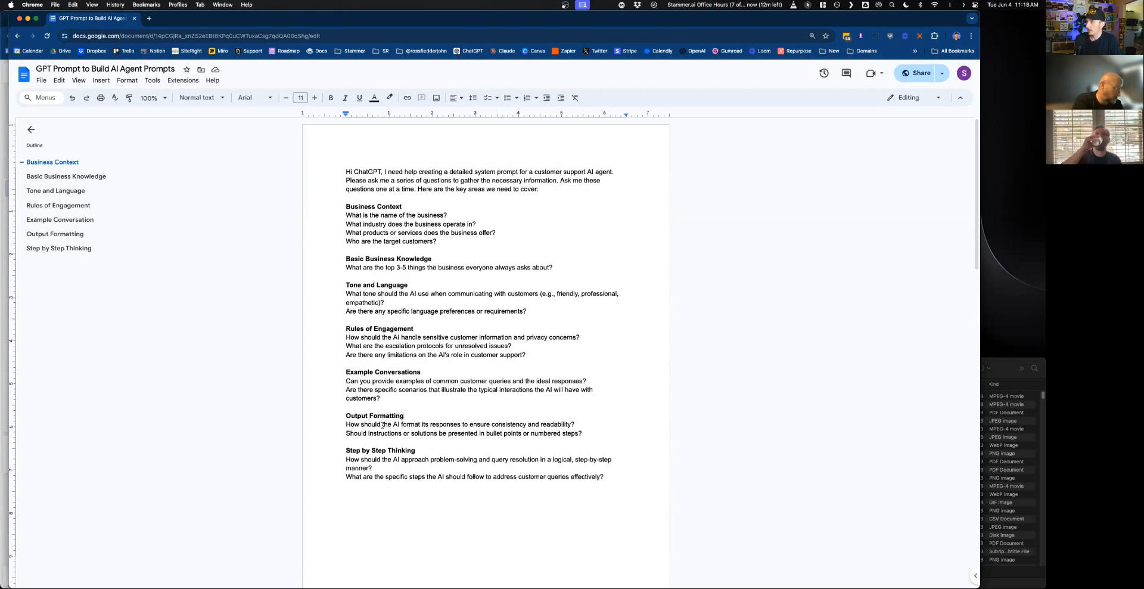
left_click_drag(345, 415, 422, 433)
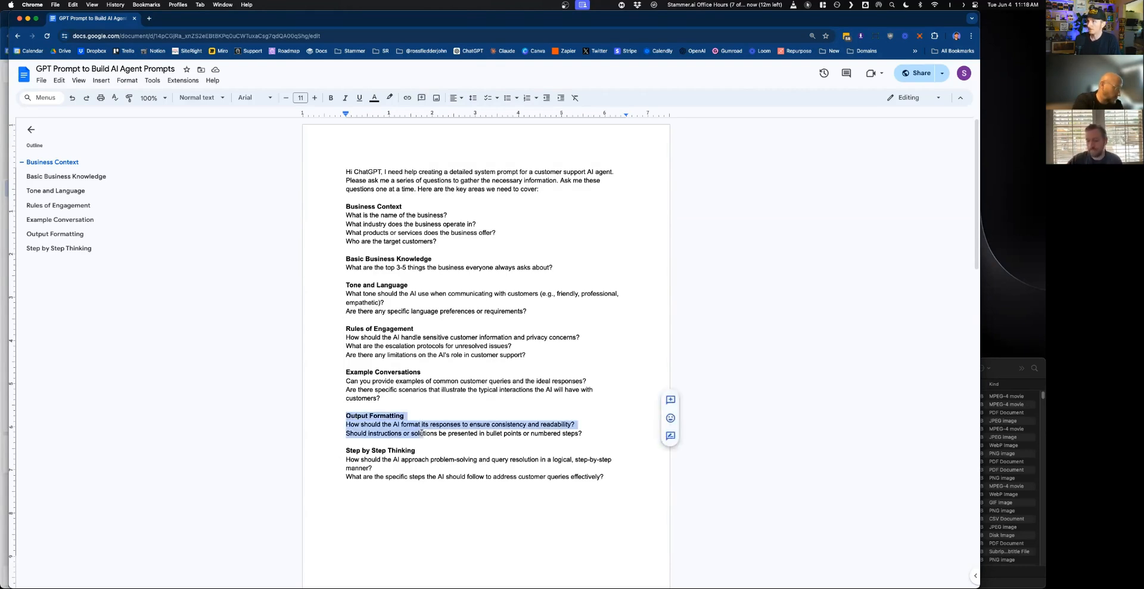
left_click(422, 433)
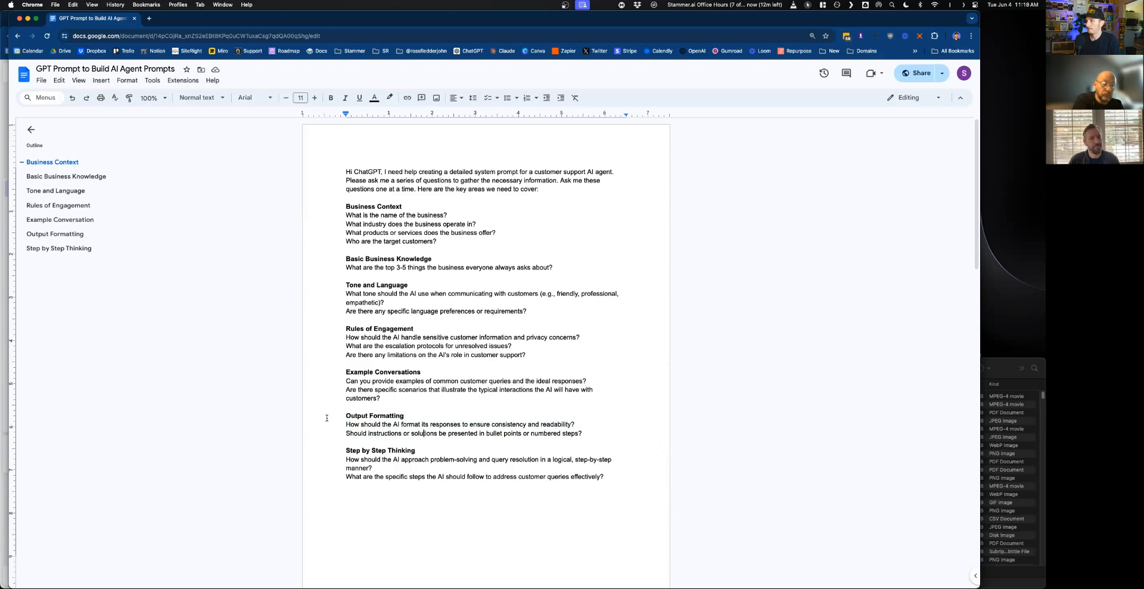
left_click_drag(326, 418, 405, 417)
left_click(395, 433)
Highlight the template's question sections from Business Context through Step by Step Thinking.
left_click_drag(594, 511, 367, 195)
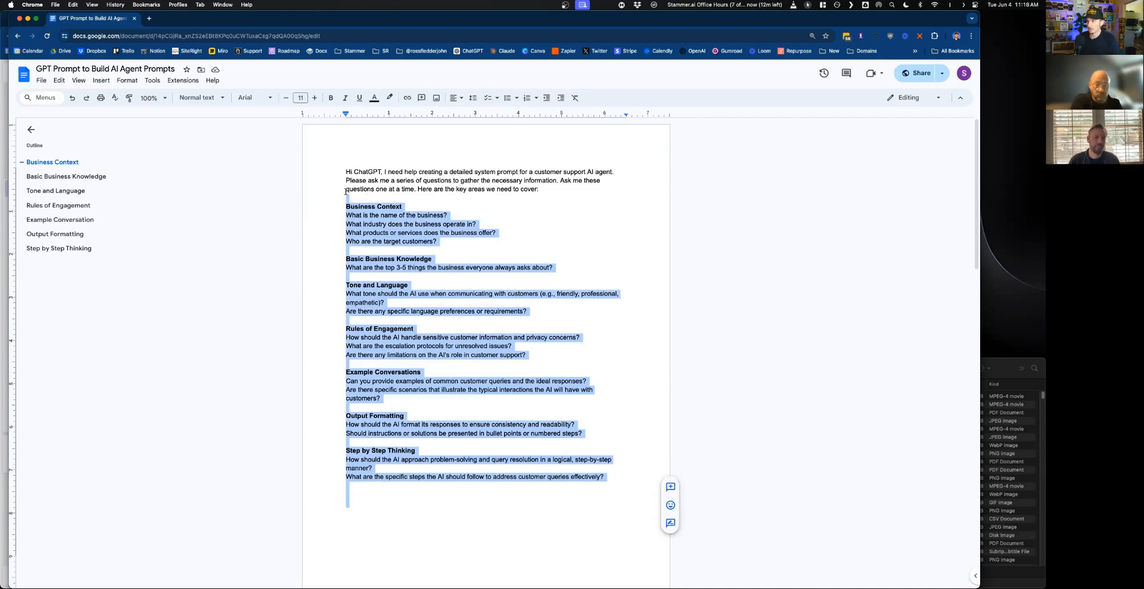
left_click(436, 278)
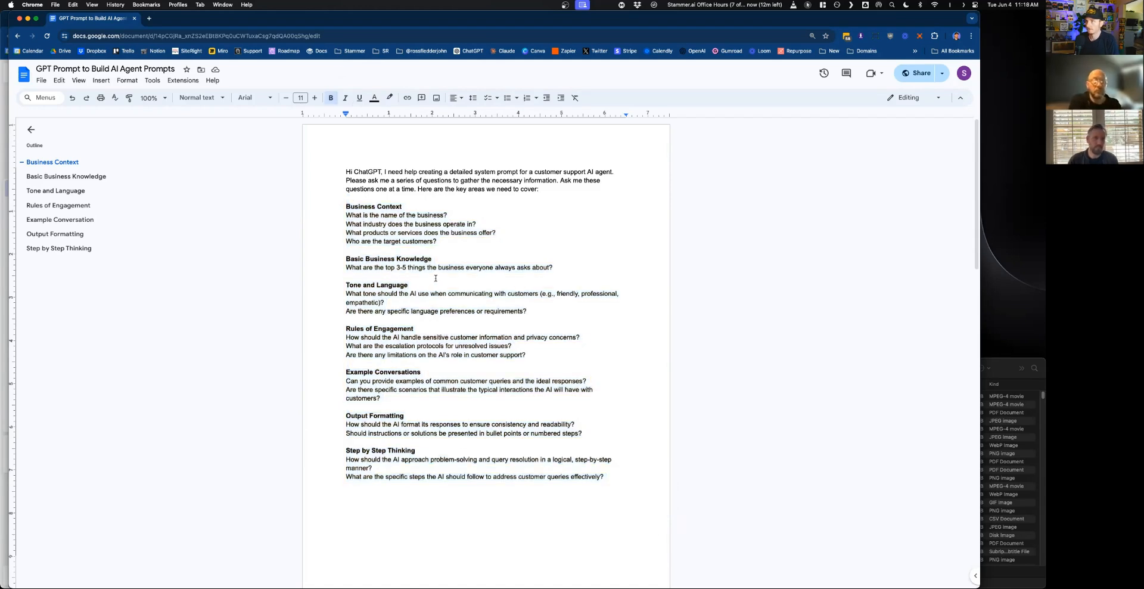
left_click_drag(413, 497, 331, 195)
left_click(382, 206)
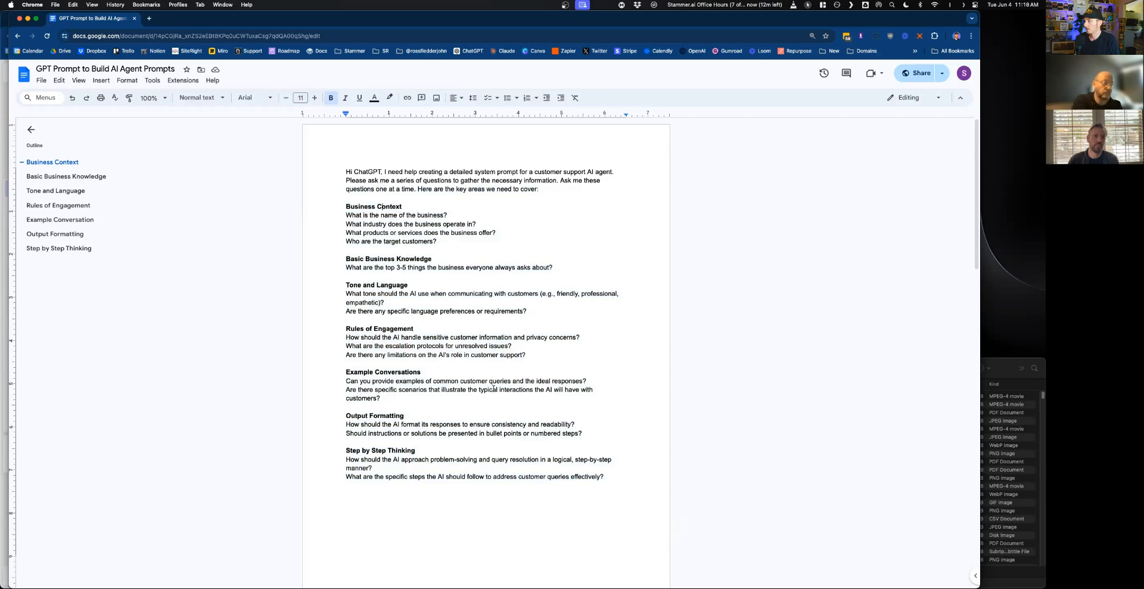